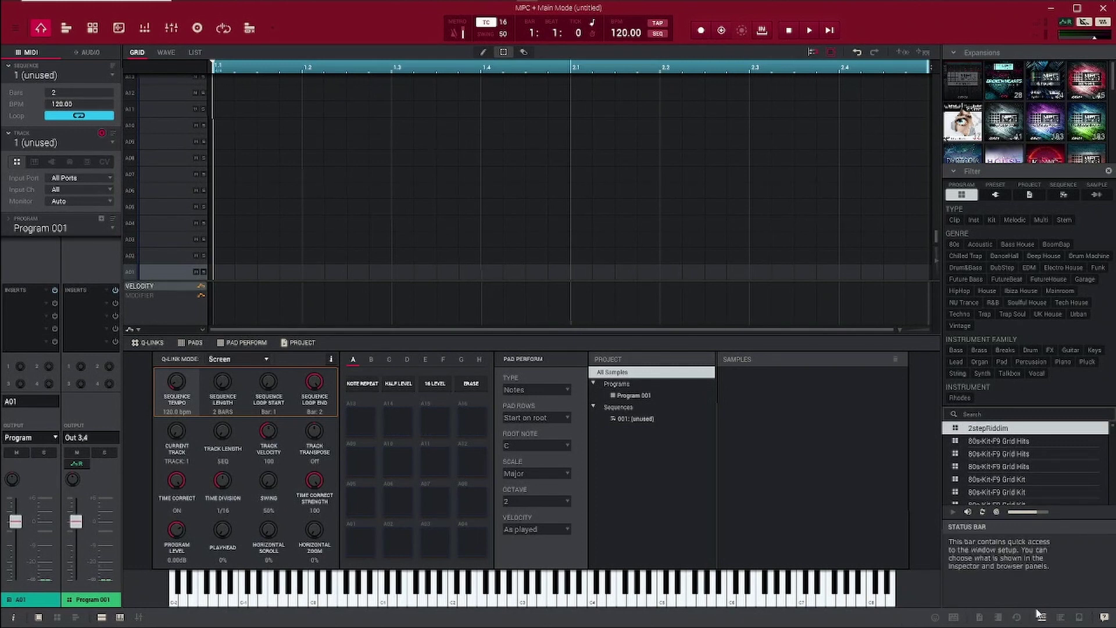
Show the MPC file browser and set its location to [Hard Drive].
click(1080, 619)
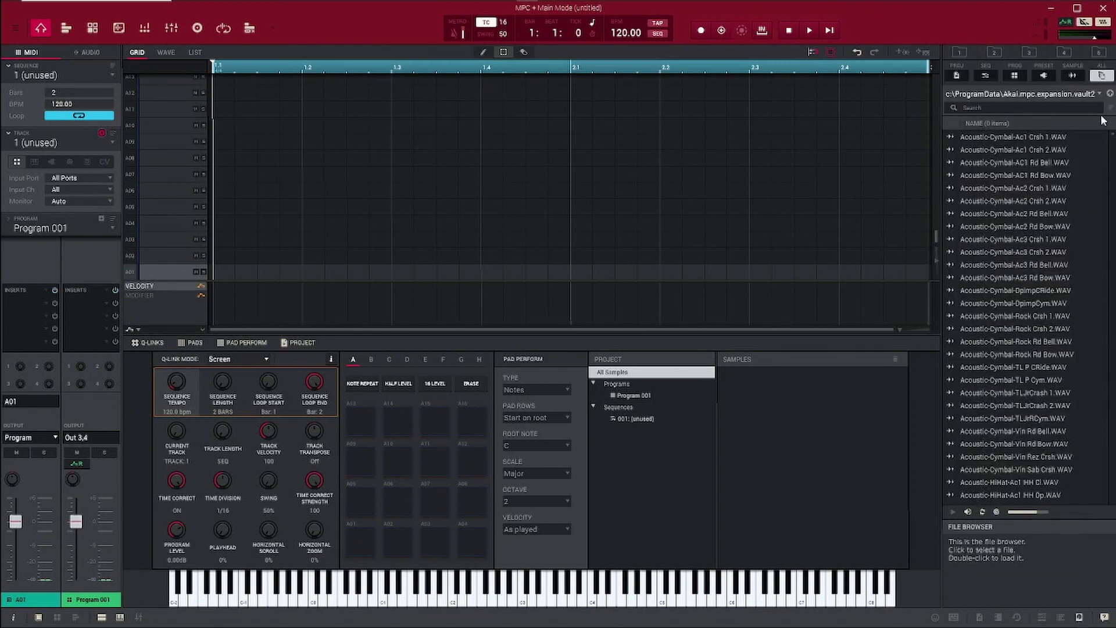
click(1100, 95)
click(1079, 79)
click(1101, 94)
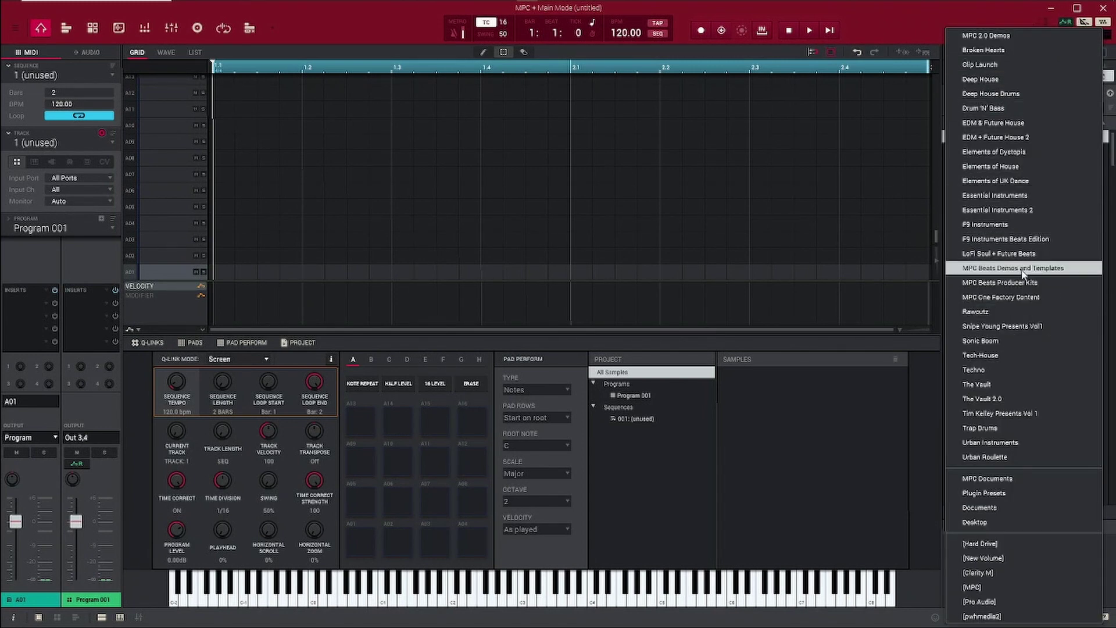
click(986, 547)
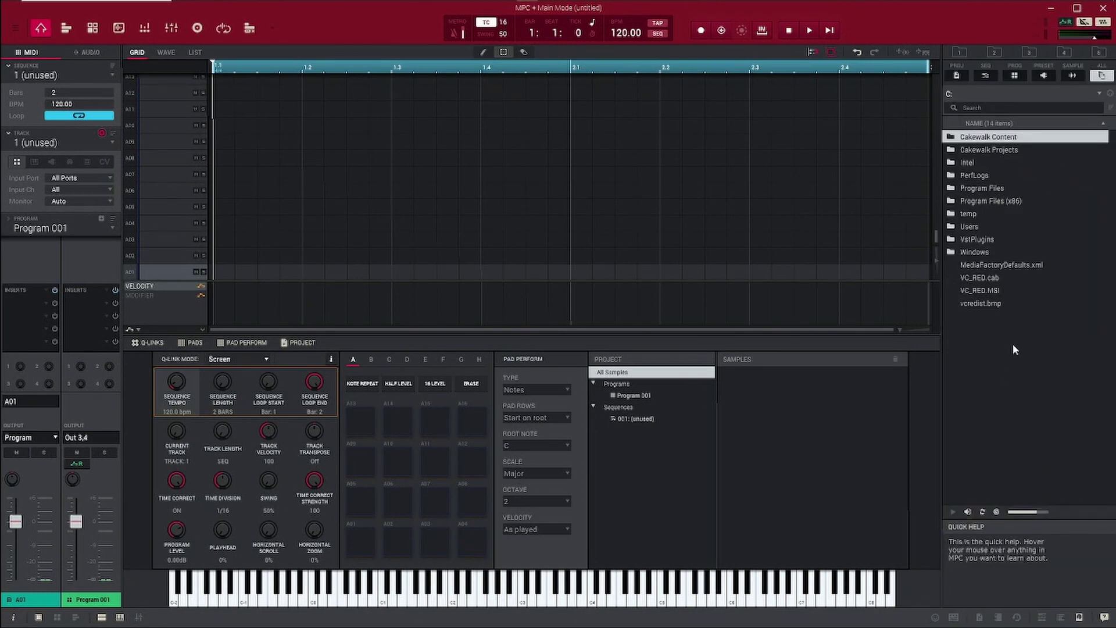
Navigate to Users > Public > Documents > Borough Chops > Samples > Loops > Construction > Digr Kit.
double_click(970, 228)
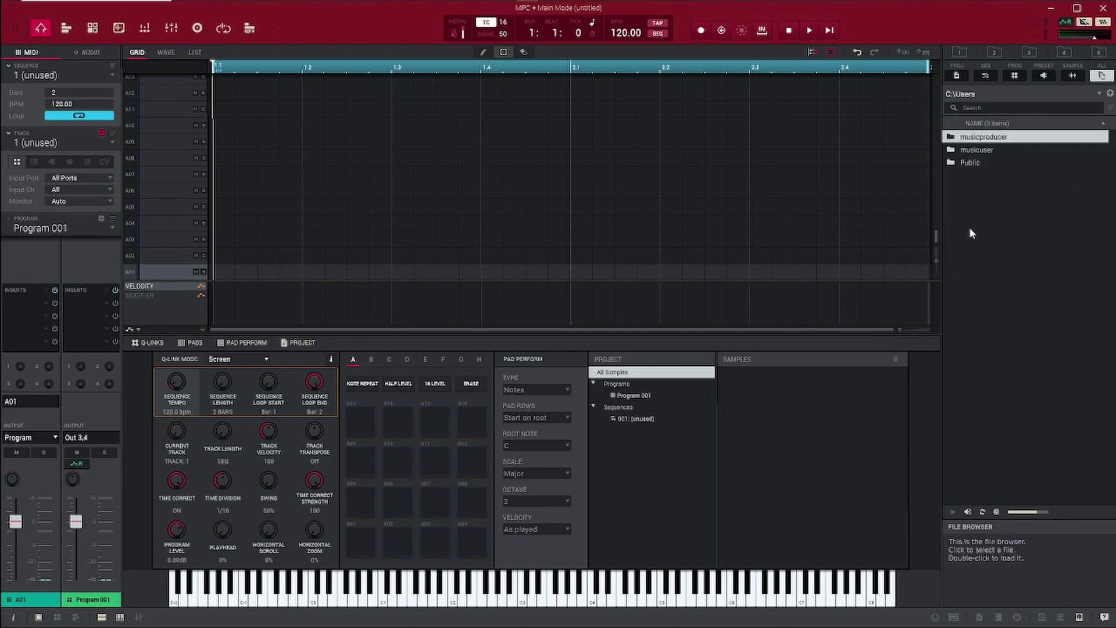
double_click(976, 161)
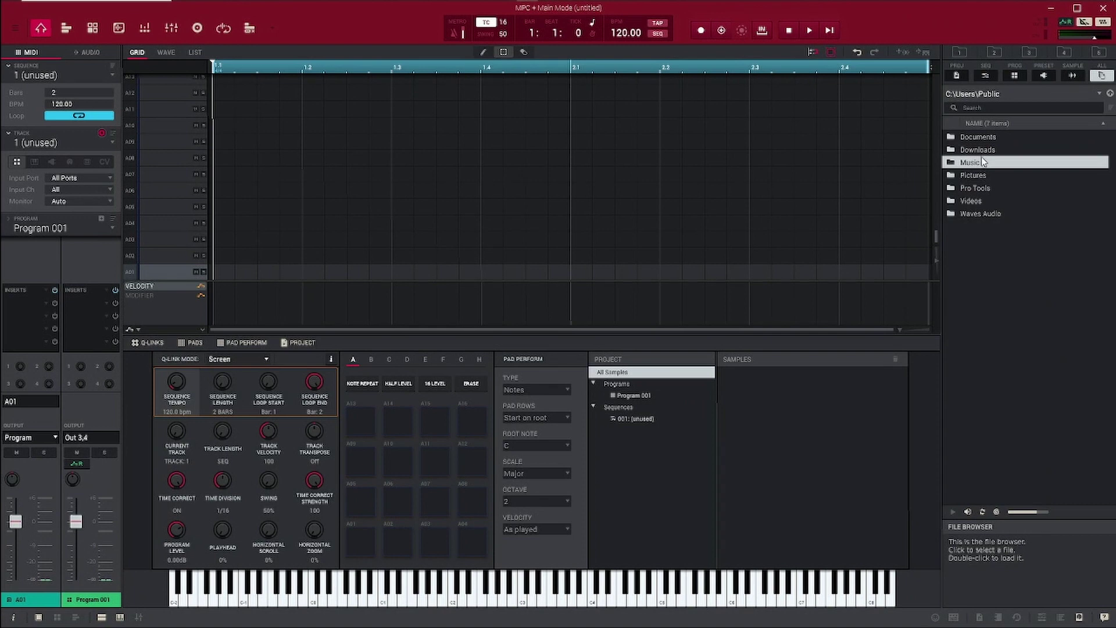
double_click(983, 137)
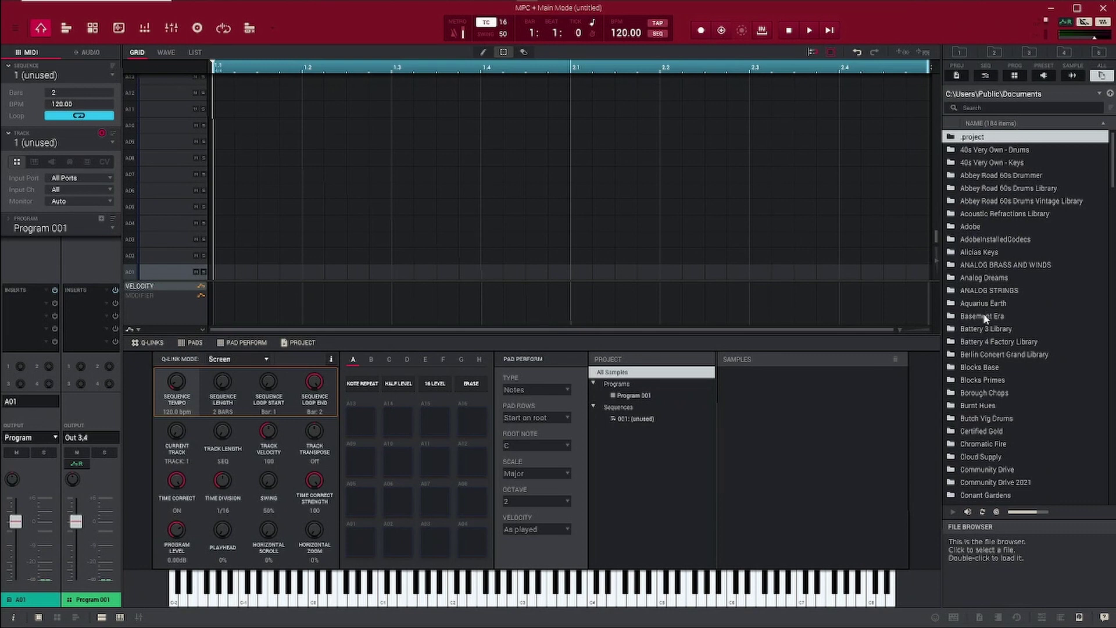
click(983, 393)
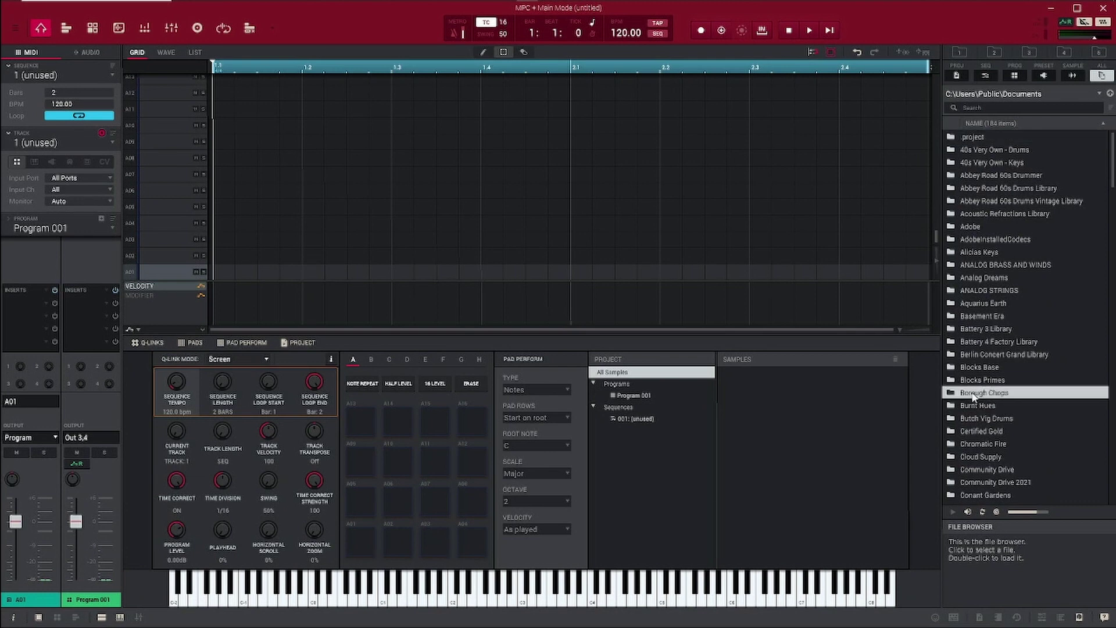
double_click(957, 394)
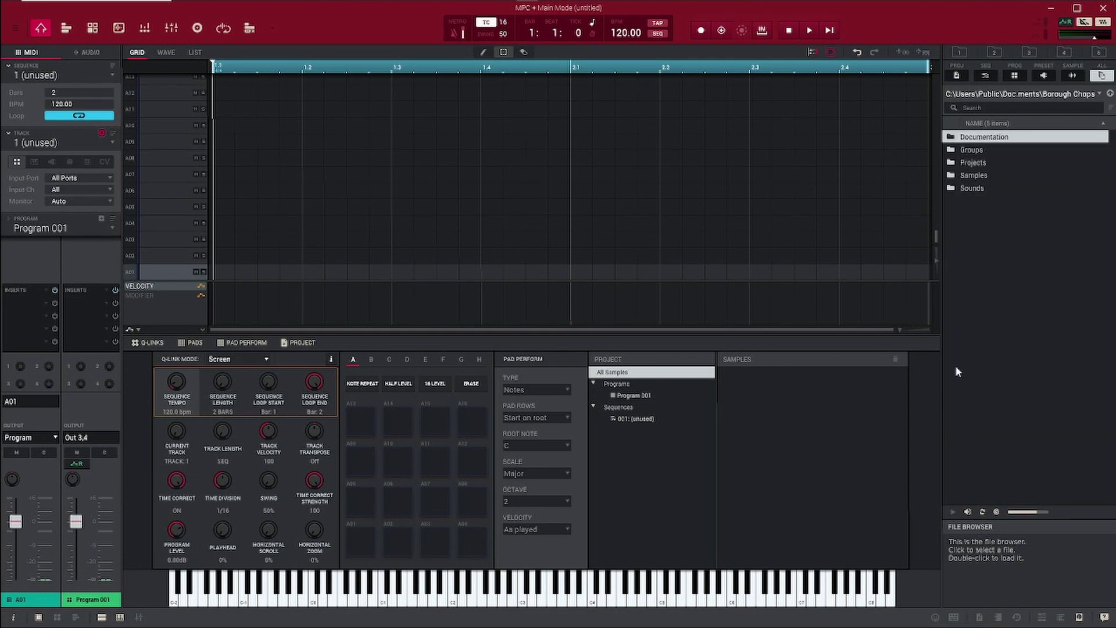
double_click(977, 178)
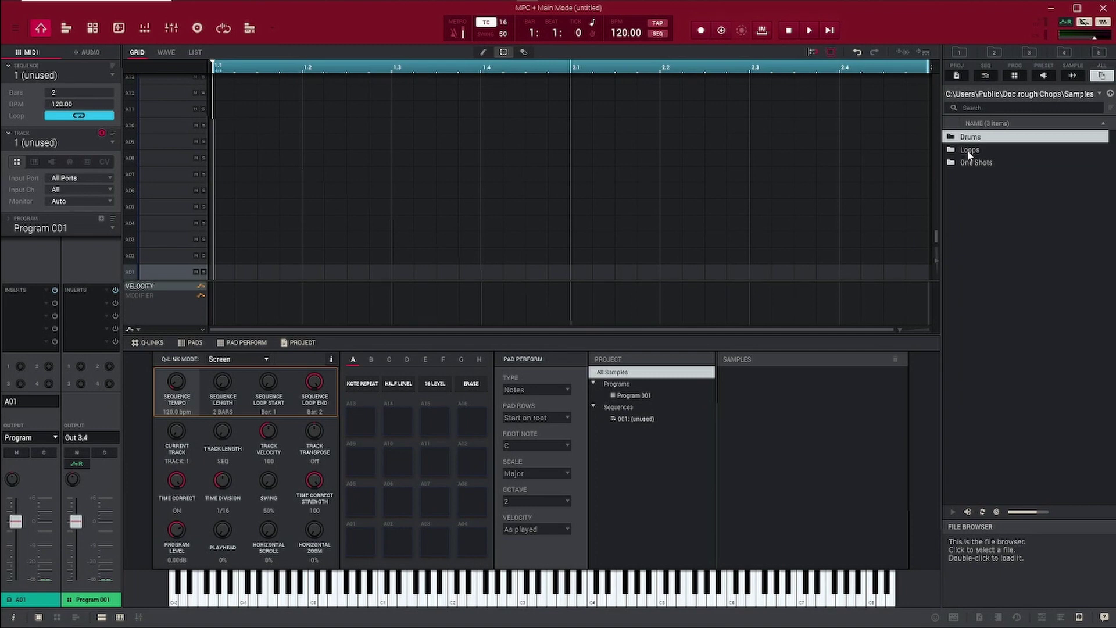
double_click(970, 150)
double_click(977, 142)
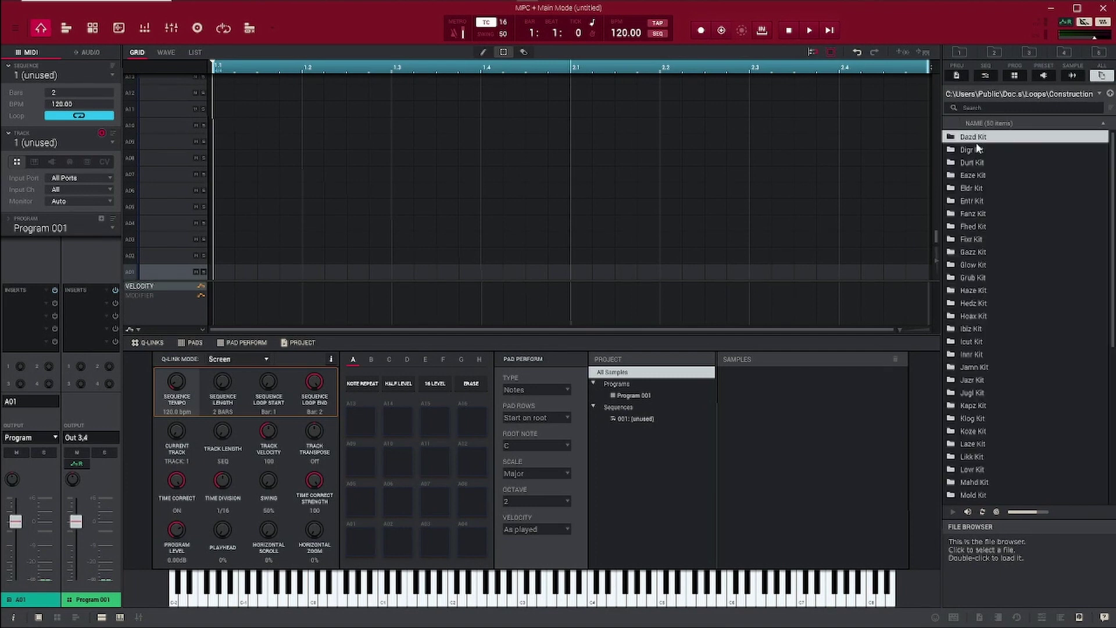
double_click(971, 150)
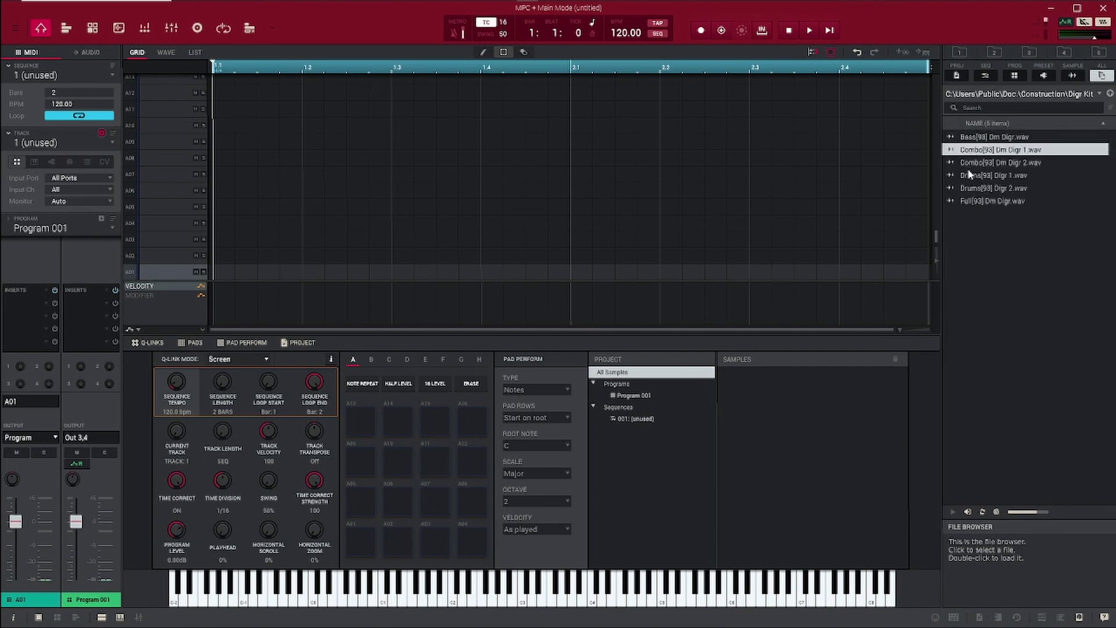
Drop Drums[93] Digr 1.wav on pad A01 and Combo[93] Dm Digr 2.wav on A02, then audition A01.
drag(970, 181, 361, 545)
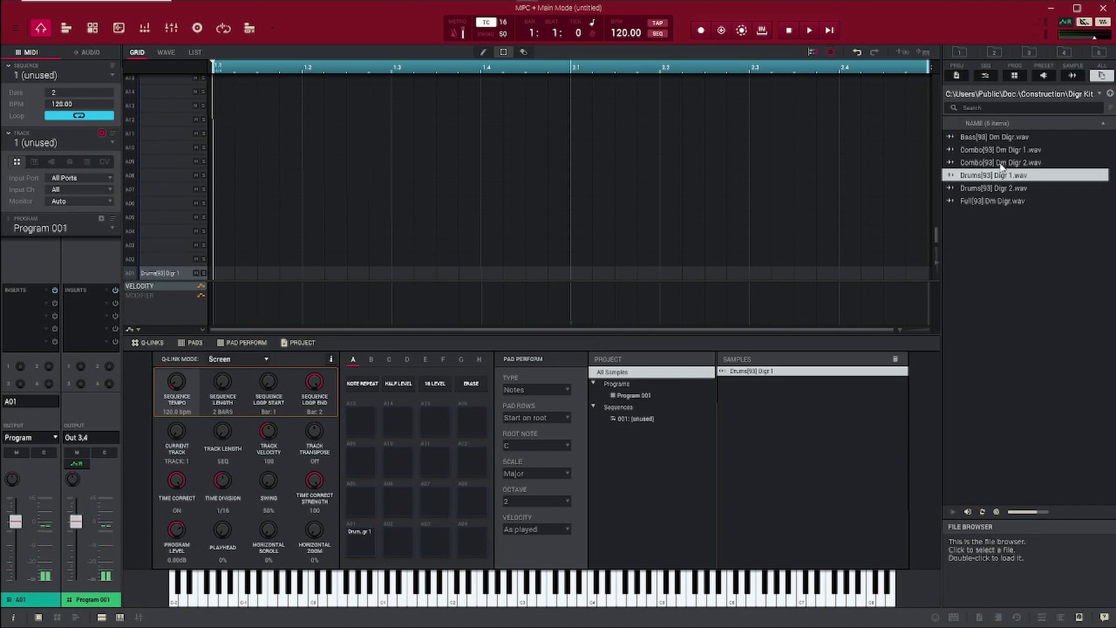
drag(1001, 167, 401, 551)
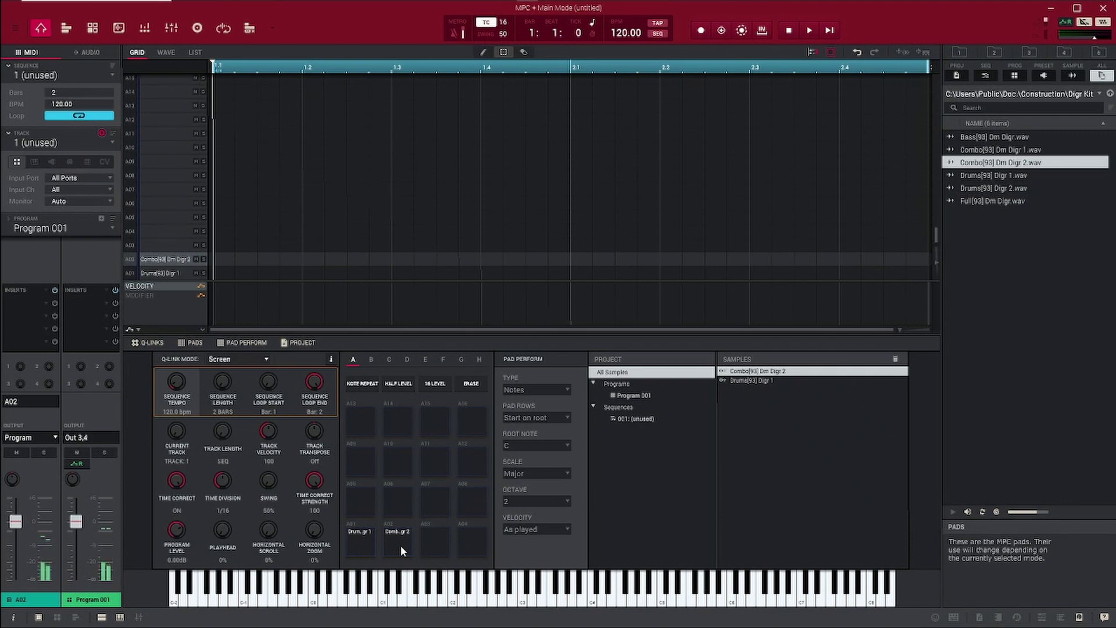
click(364, 547)
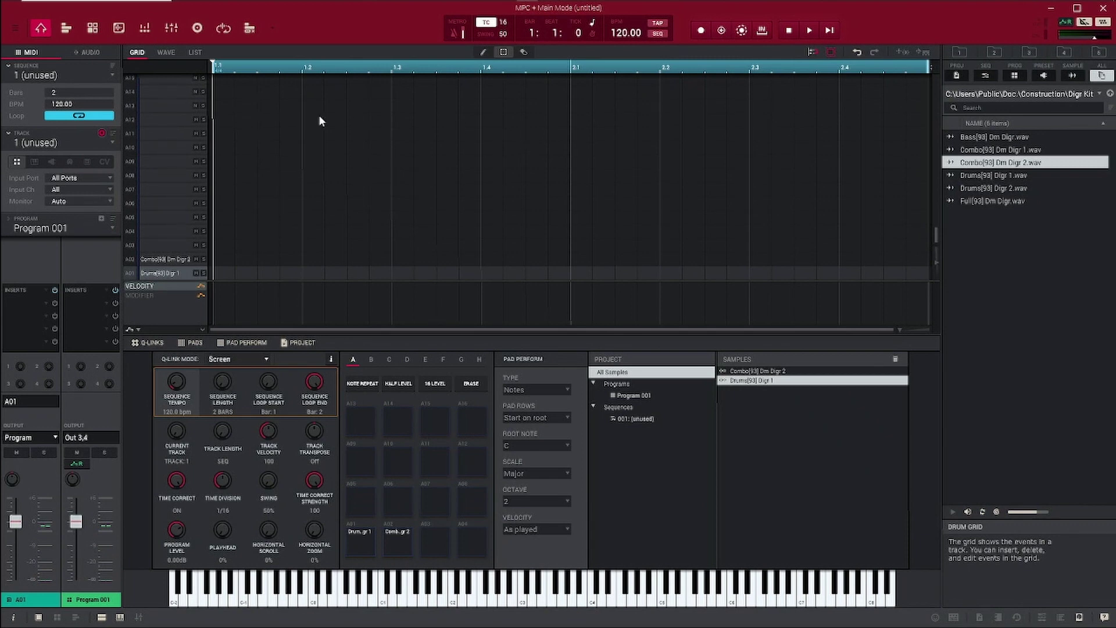
mouse_move(121, 2)
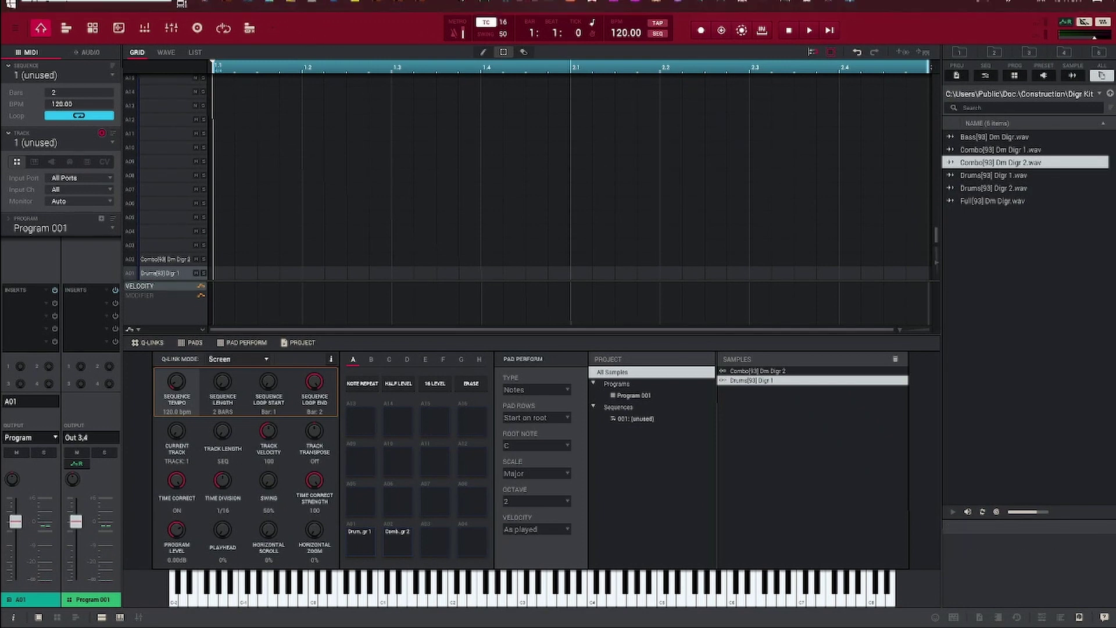
mouse_move(289, 11)
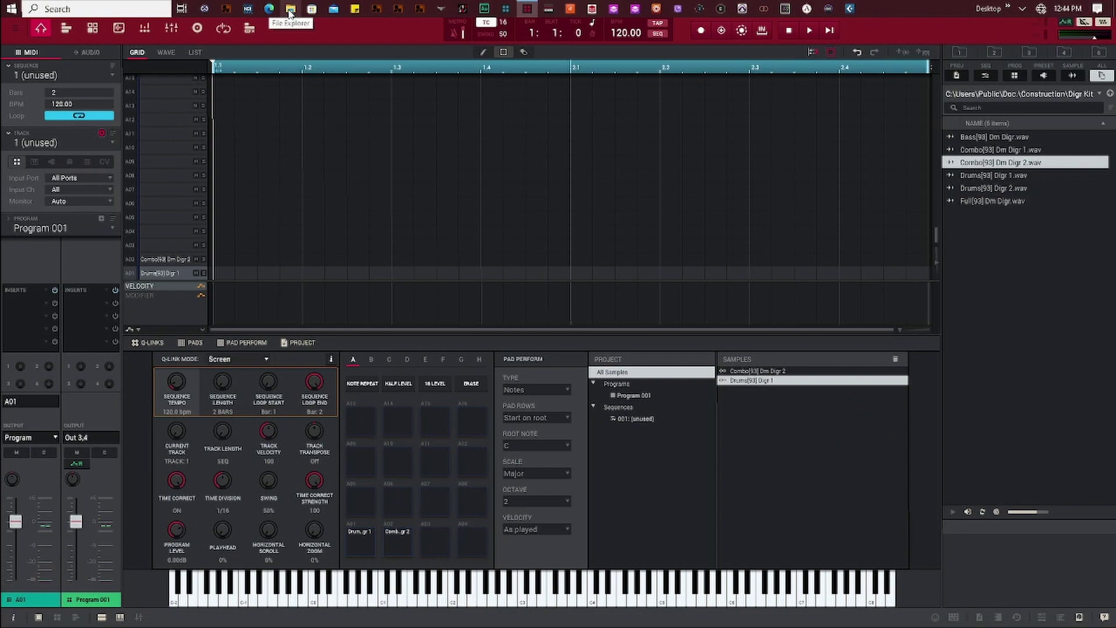
Open File Explorer and navigate to C:\Users\Public\Public Documents.
click(289, 11)
drag(581, 111, 493, 71)
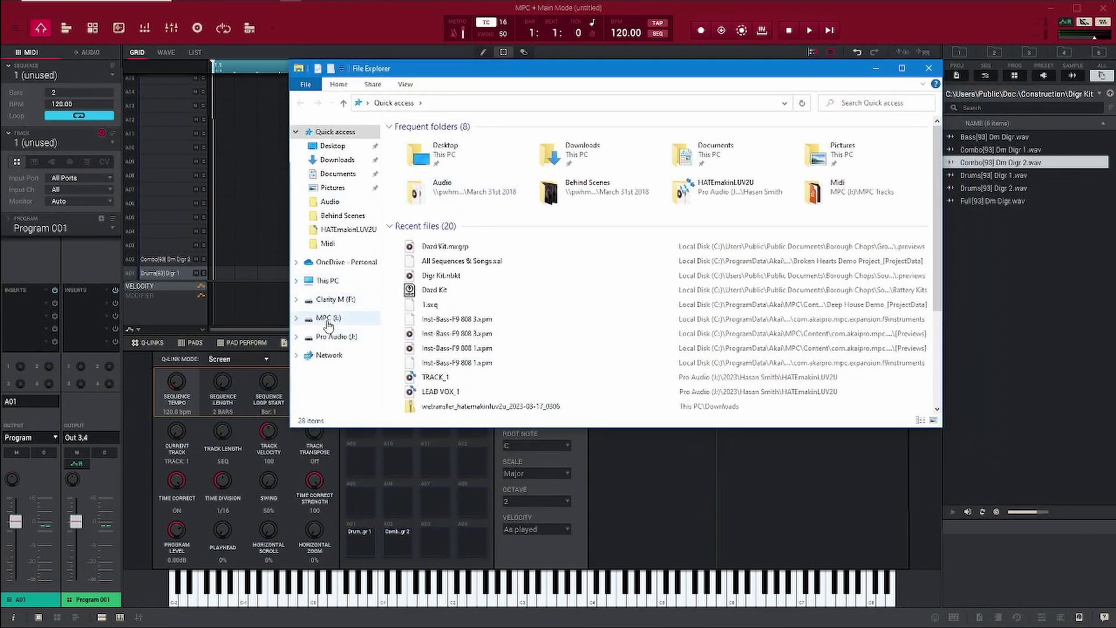
click(327, 280)
double_click(440, 264)
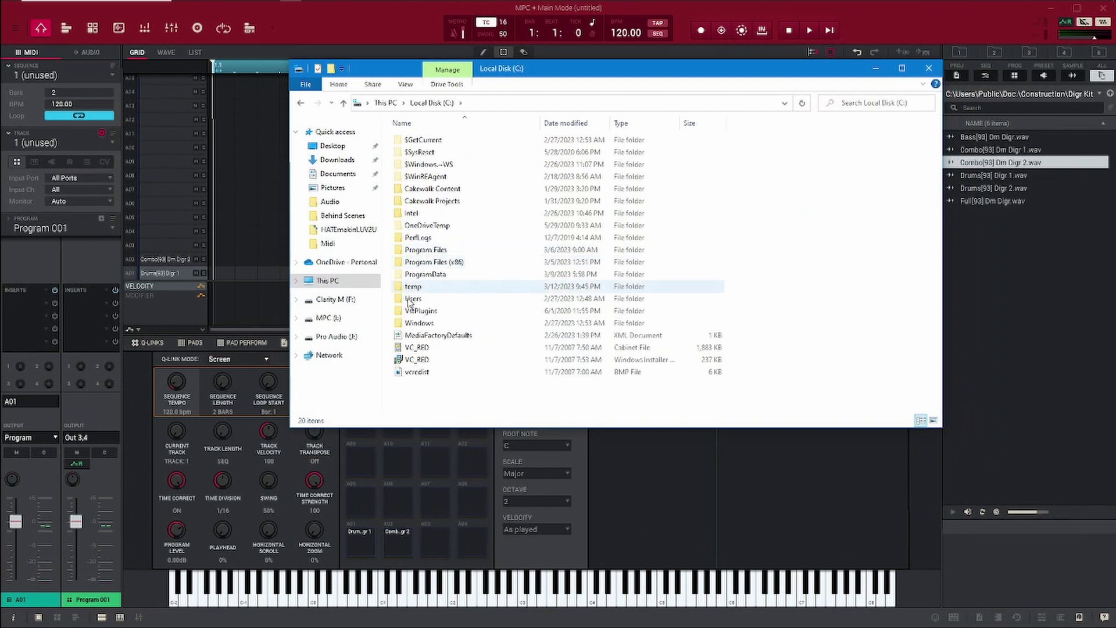
double_click(420, 303)
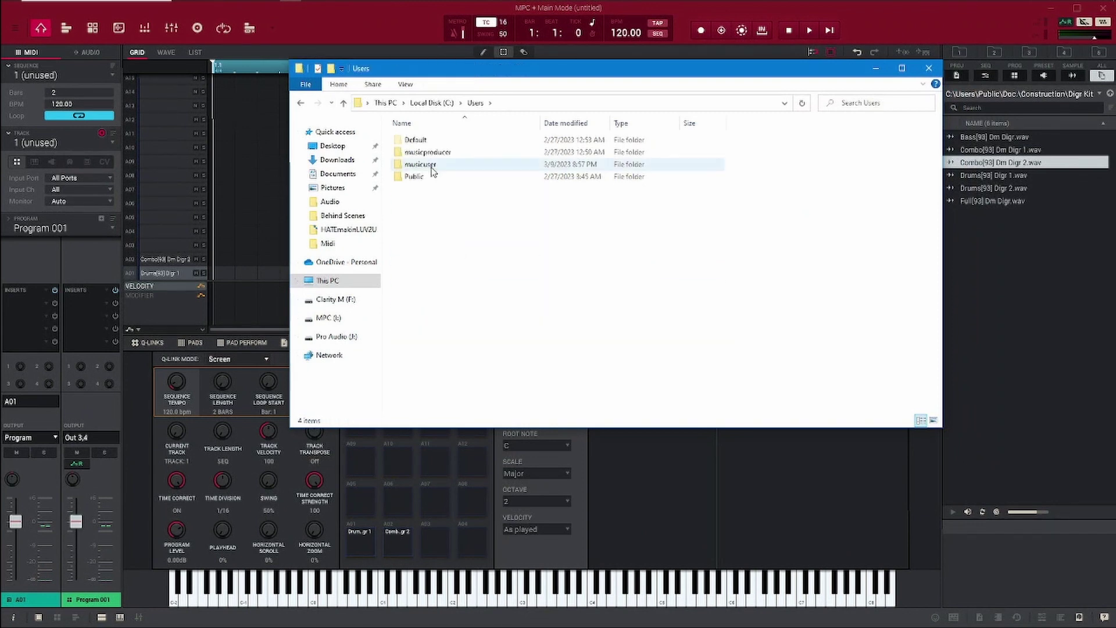
double_click(420, 176)
double_click(449, 191)
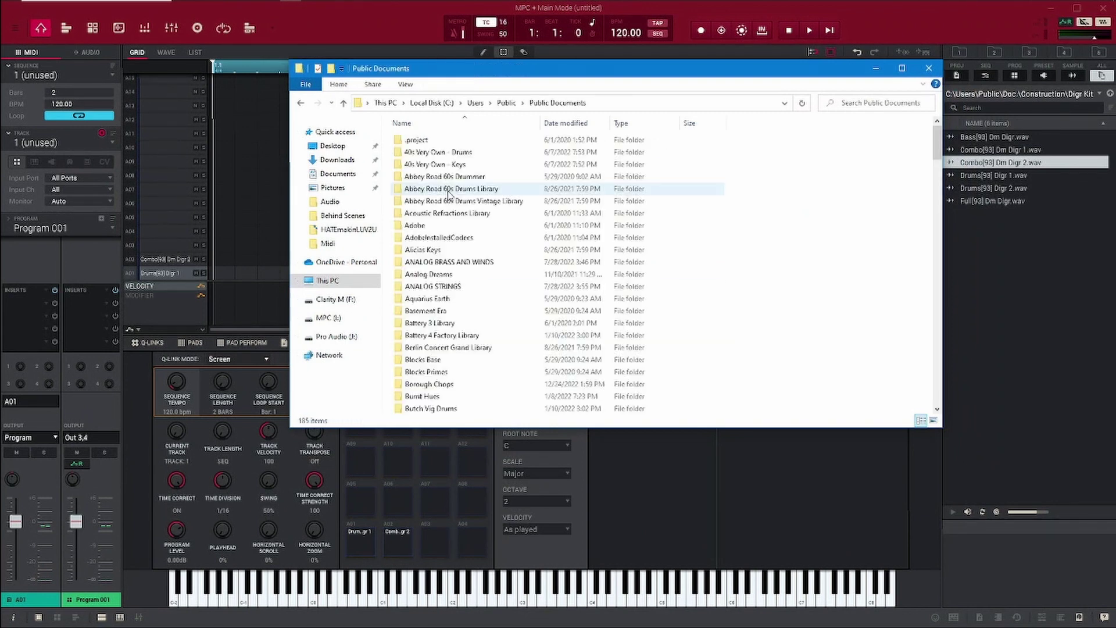
In Borough Chops > Samples, copy the Drums, Loops and One Shots folders.
scroll(431, 325, down, 1)
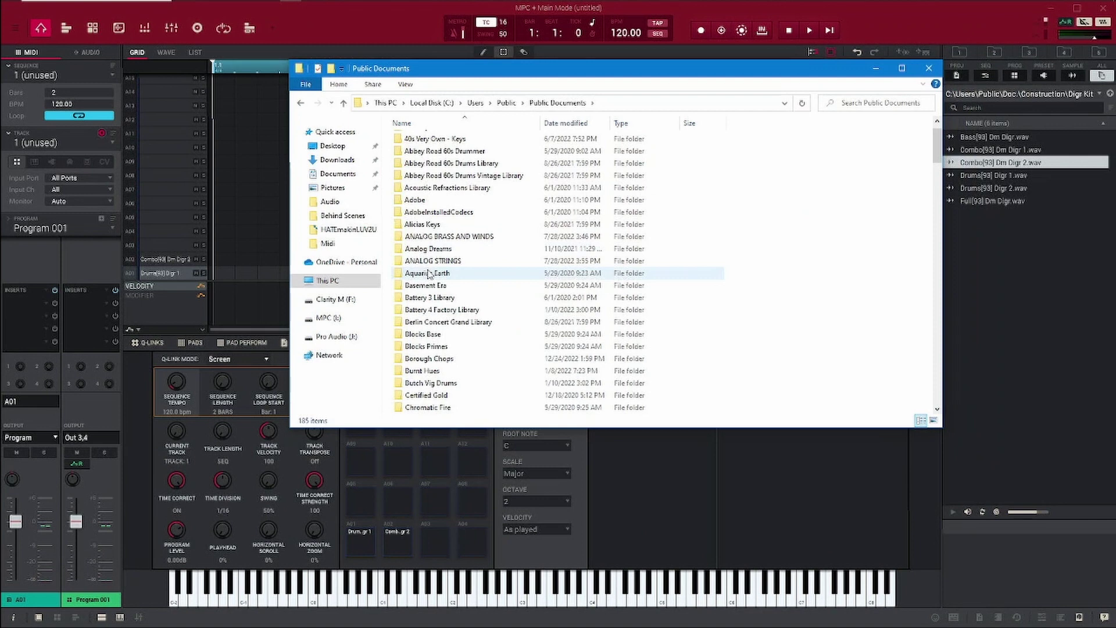
double_click(428, 359)
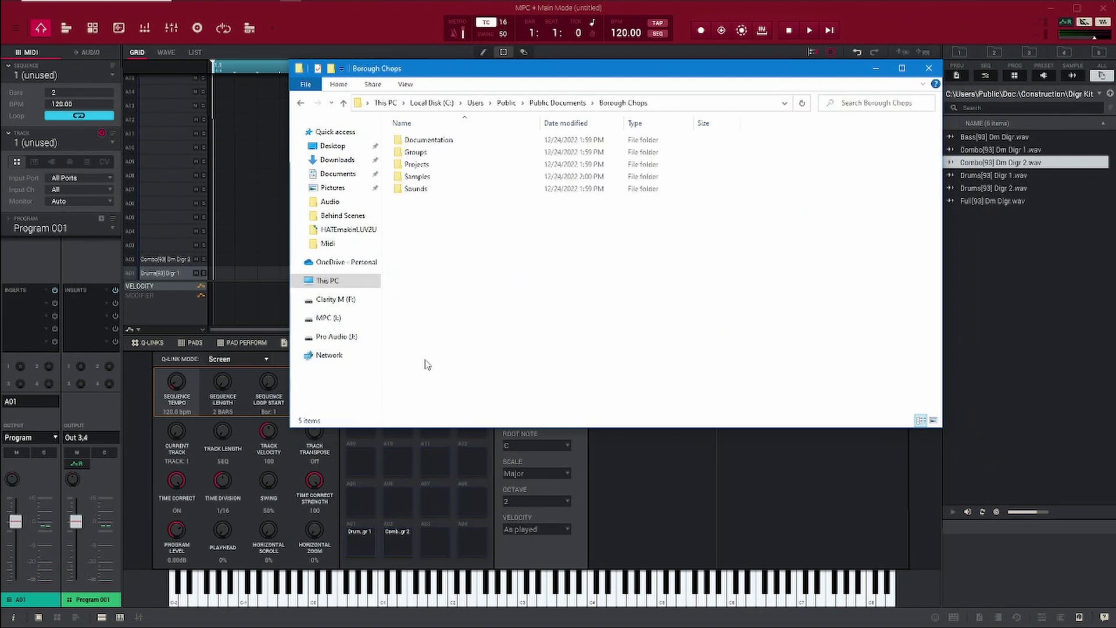
double_click(416, 176)
drag(411, 187, 413, 140)
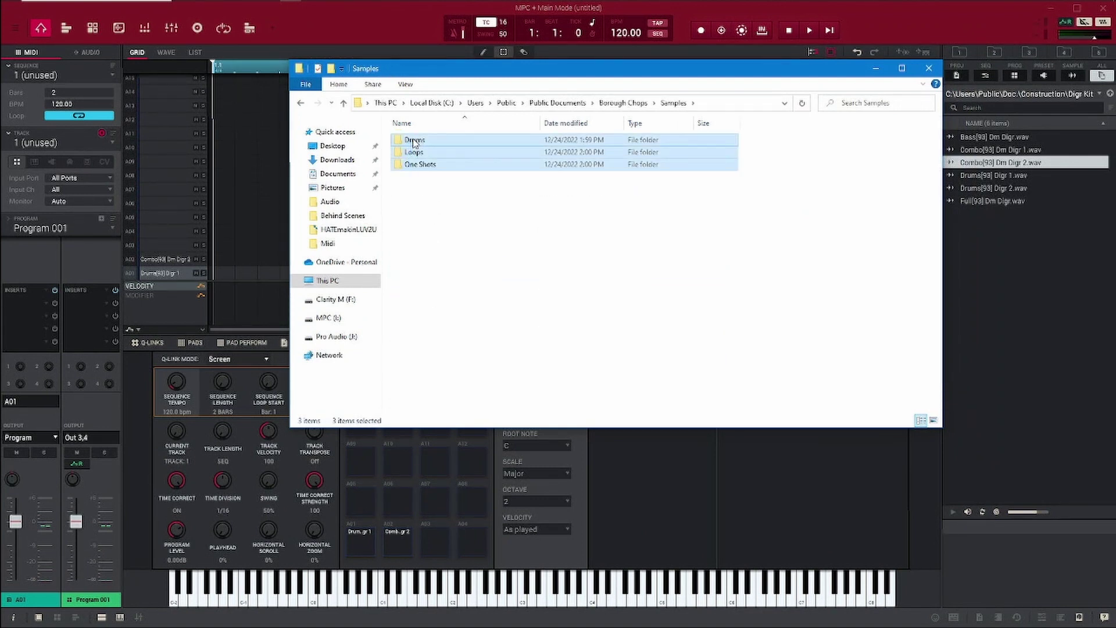
right_click(413, 140)
click(451, 253)
Navigate to C:\ProgramData\Akai\MPC\Content\Borough Chops.
click(328, 282)
double_click(427, 267)
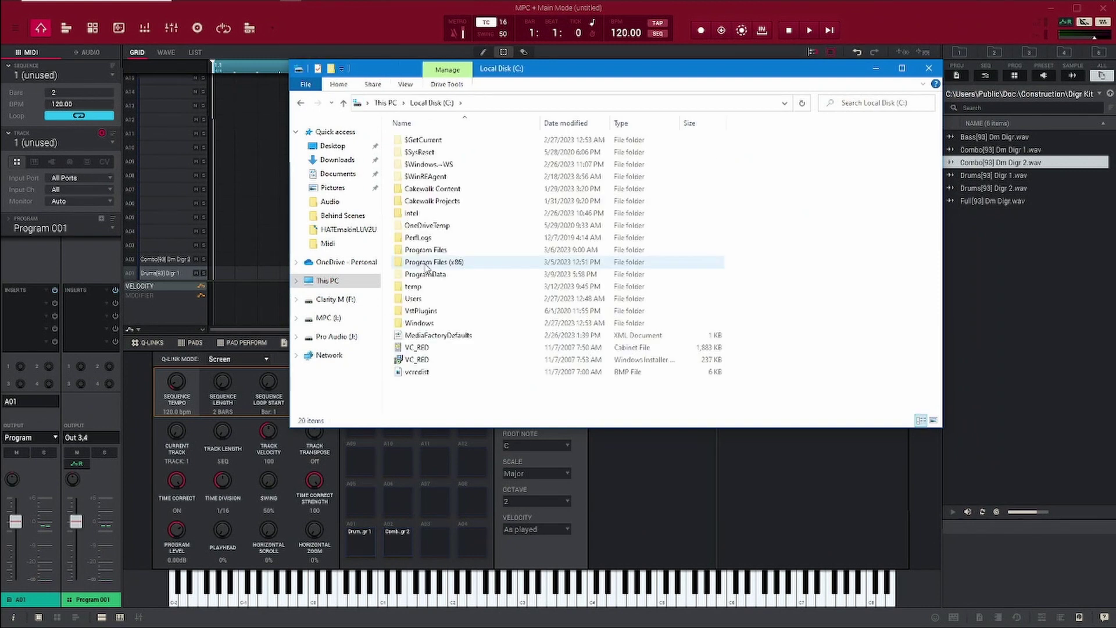
double_click(429, 264)
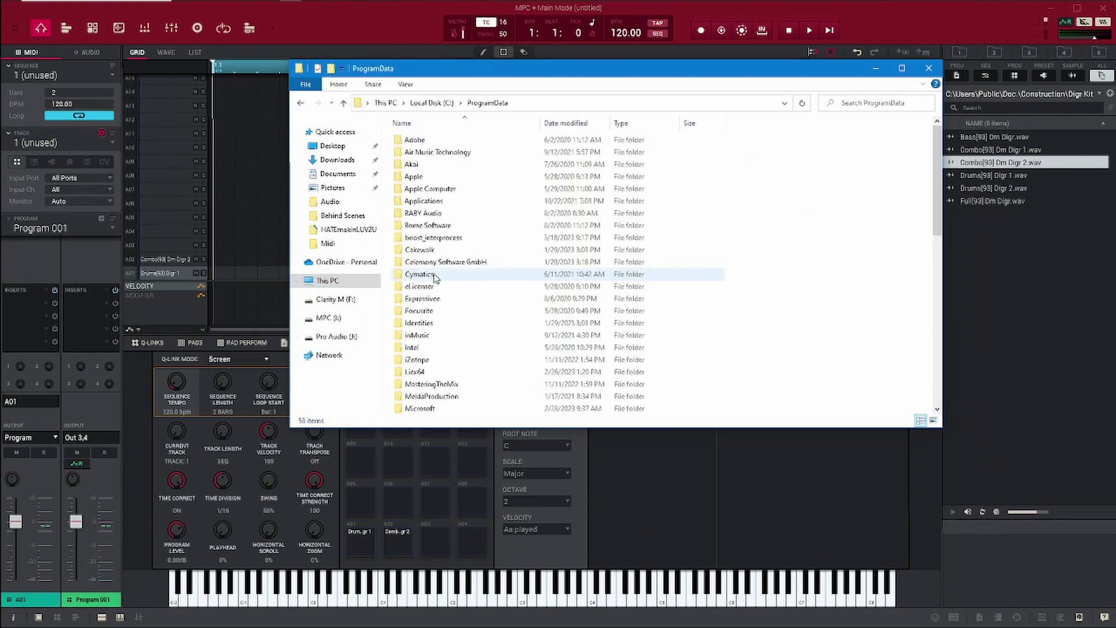
double_click(411, 164)
double_click(417, 142)
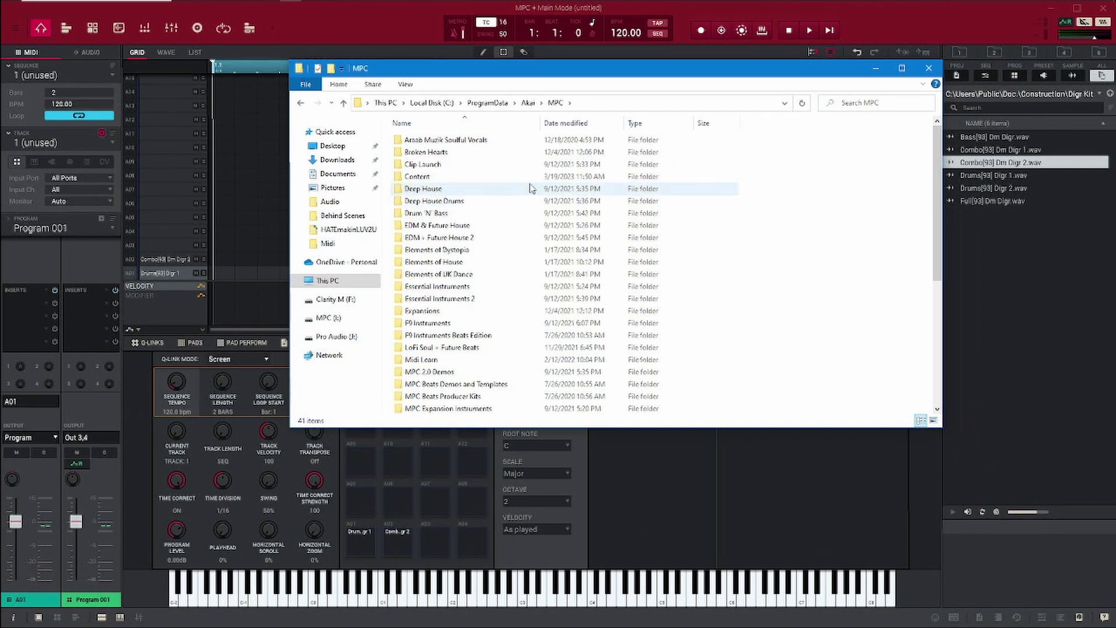
double_click(415, 177)
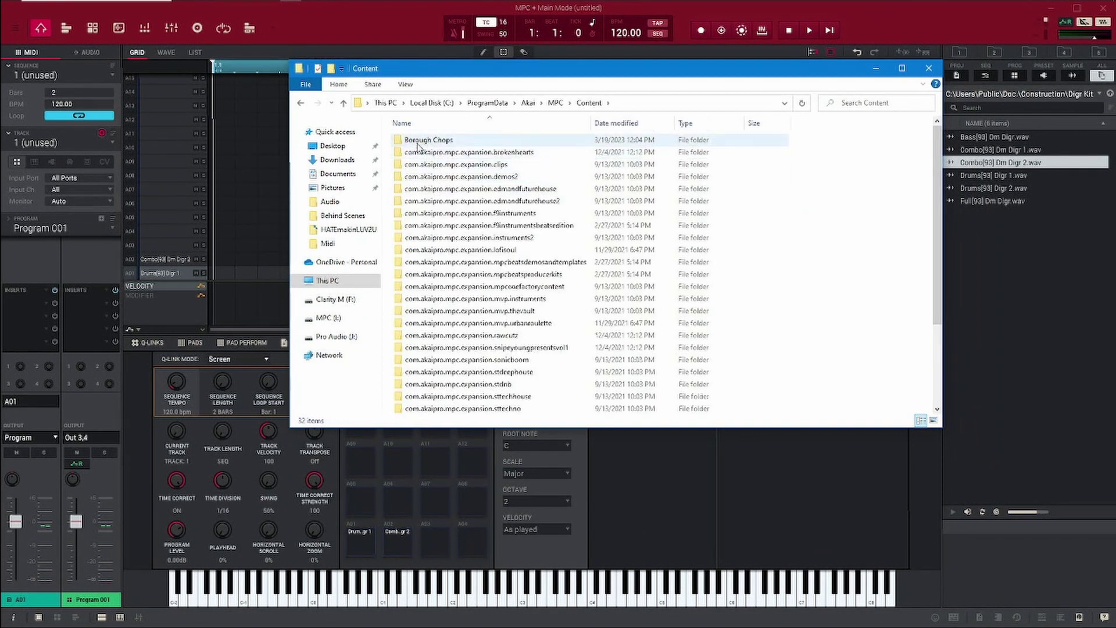
double_click(422, 141)
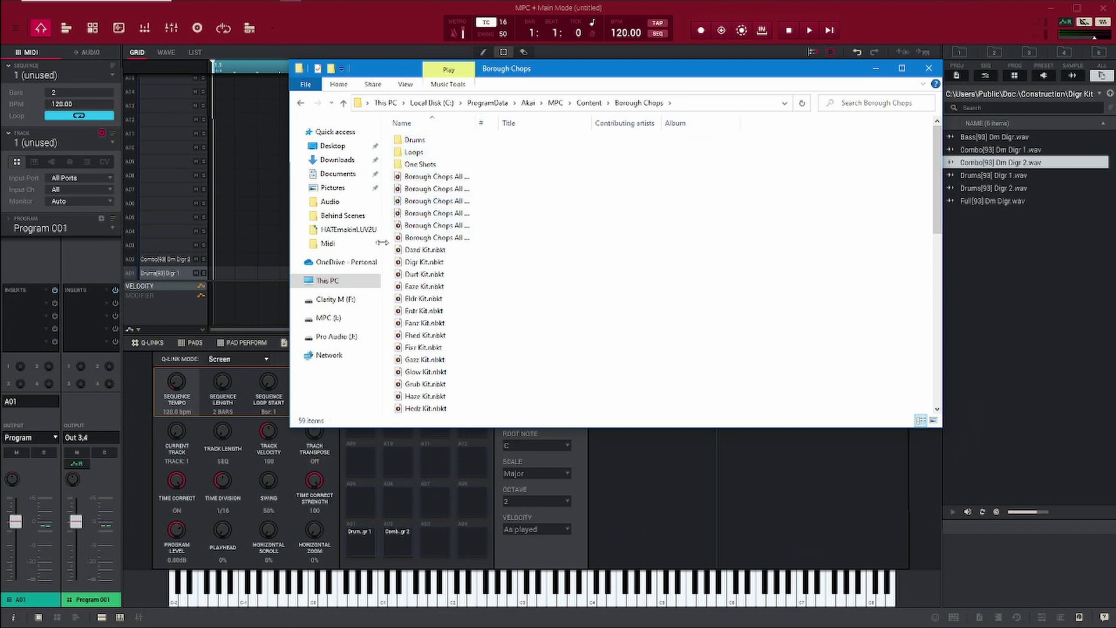
Browse the samples folder on the MPC (I:) drive, then close File Explorer.
click(324, 320)
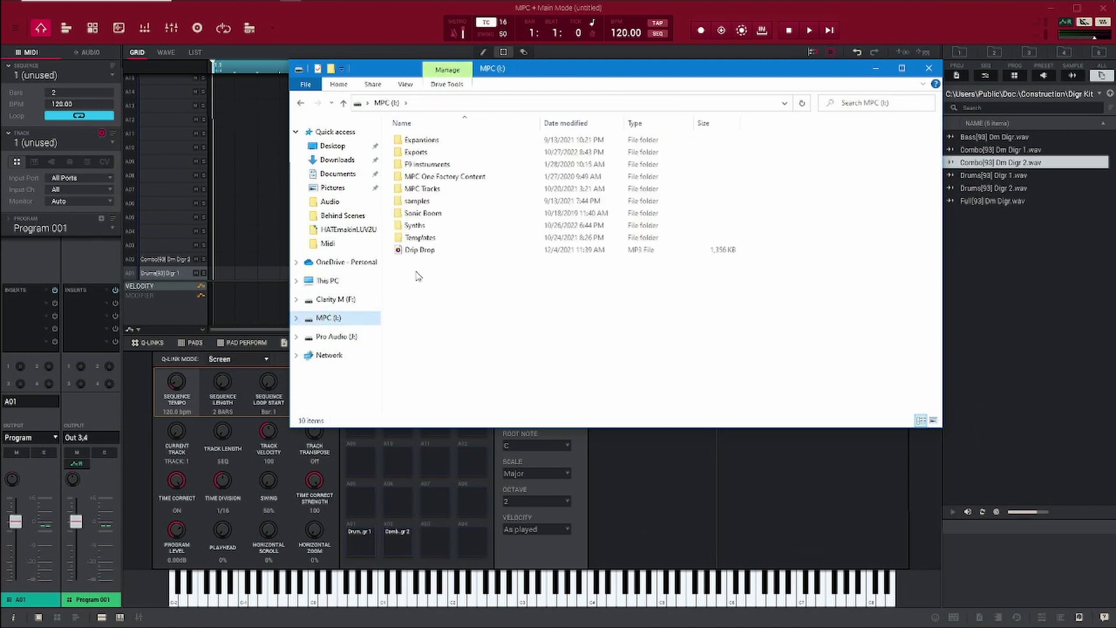
double_click(417, 201)
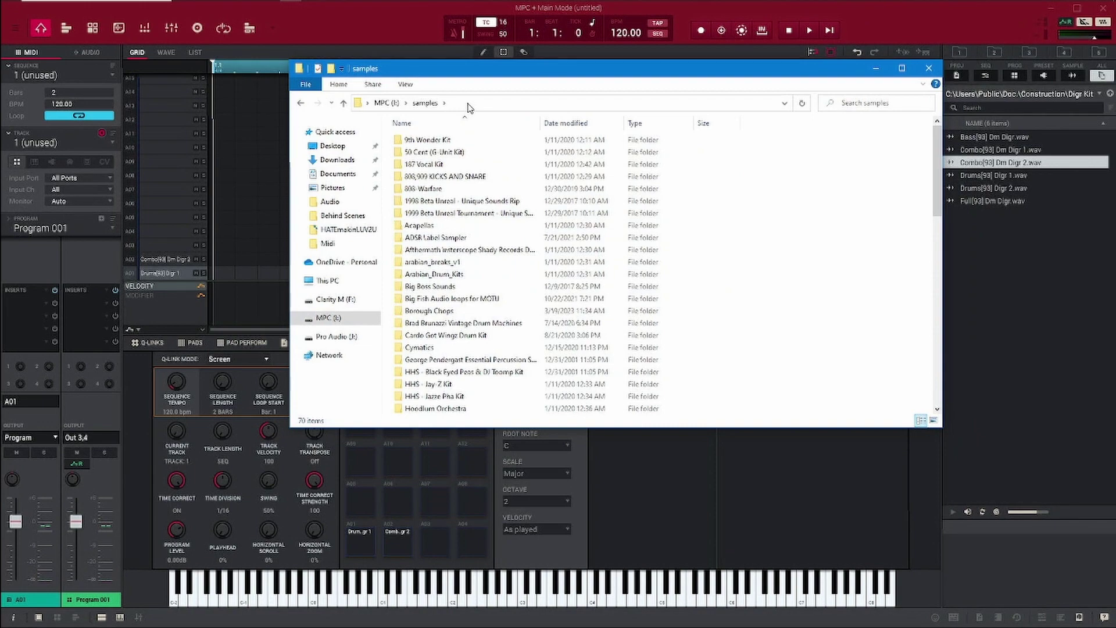
click(928, 69)
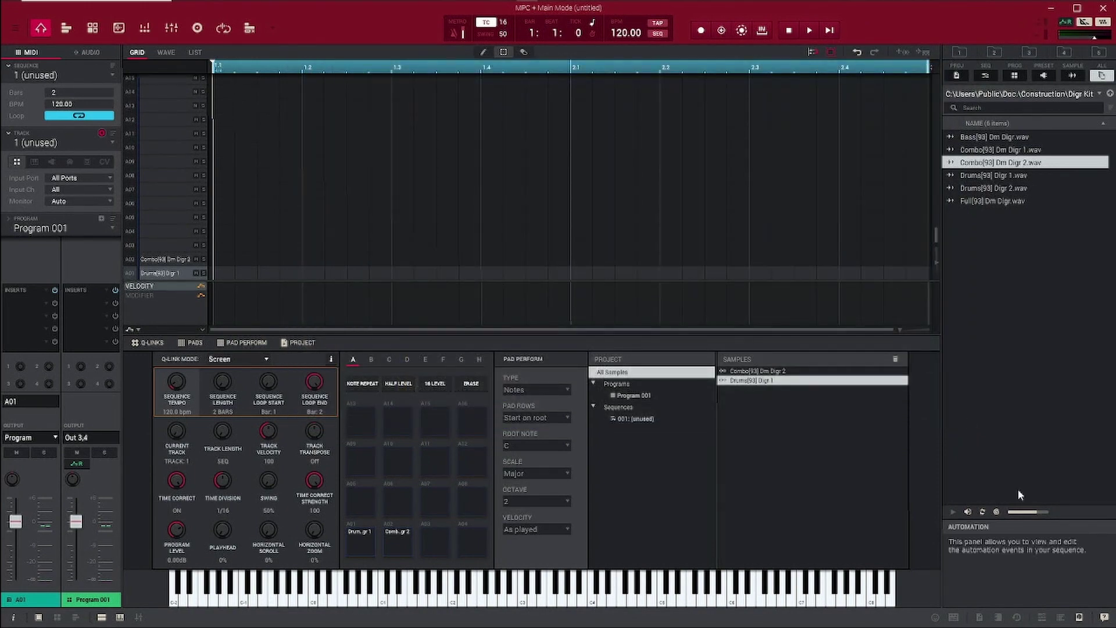
Toggle the MPC browser panel off and on, then set its location to [Hard Drive].
click(1079, 617)
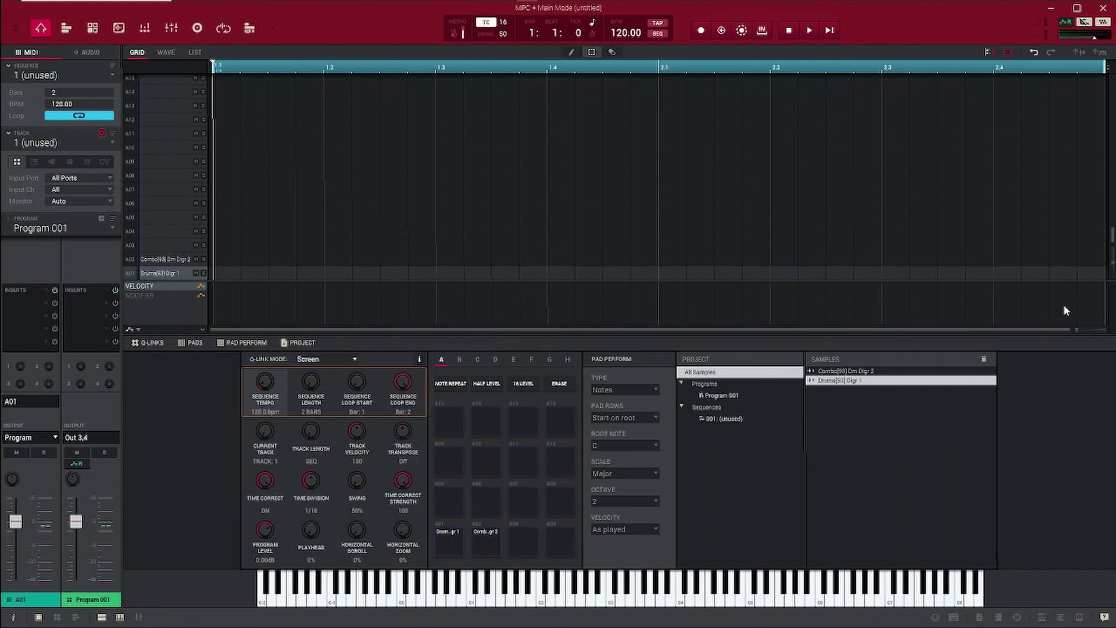
click(1080, 617)
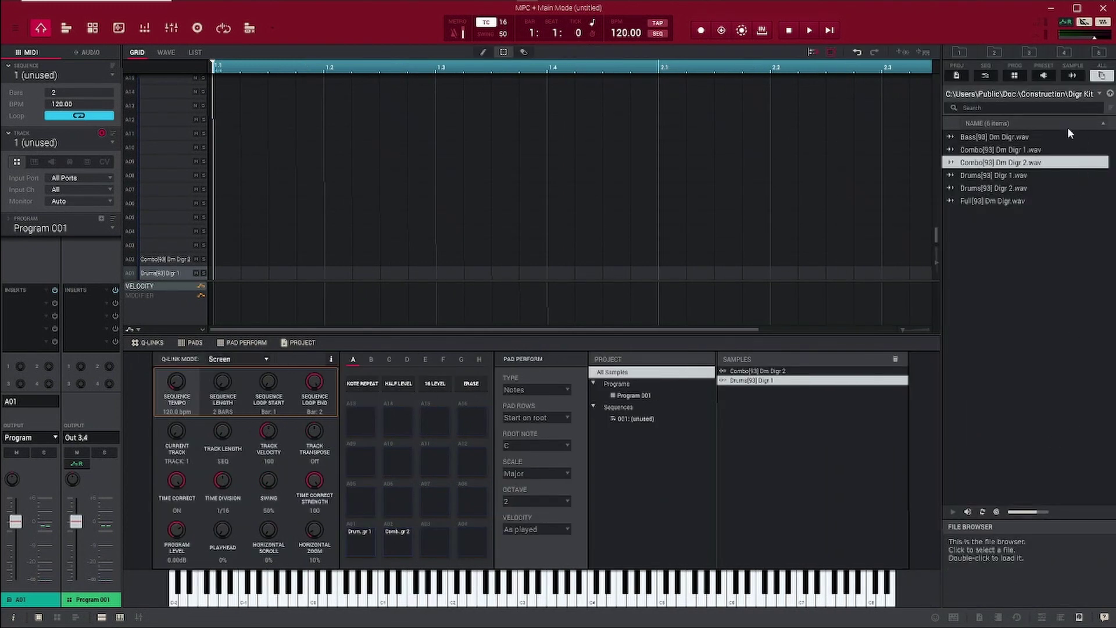
click(1100, 95)
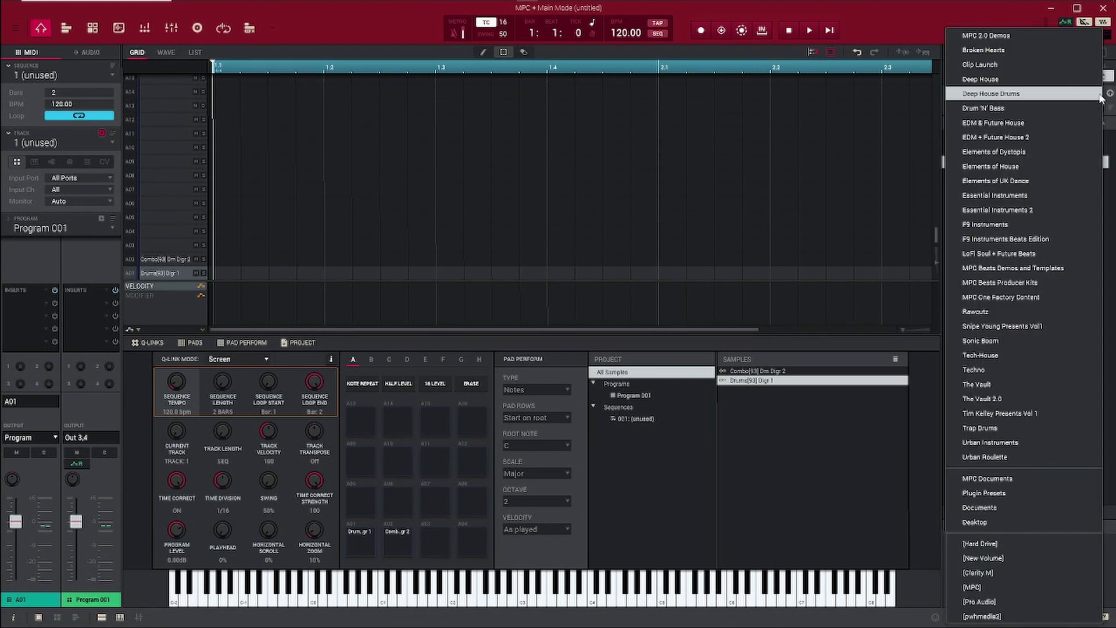
click(1006, 544)
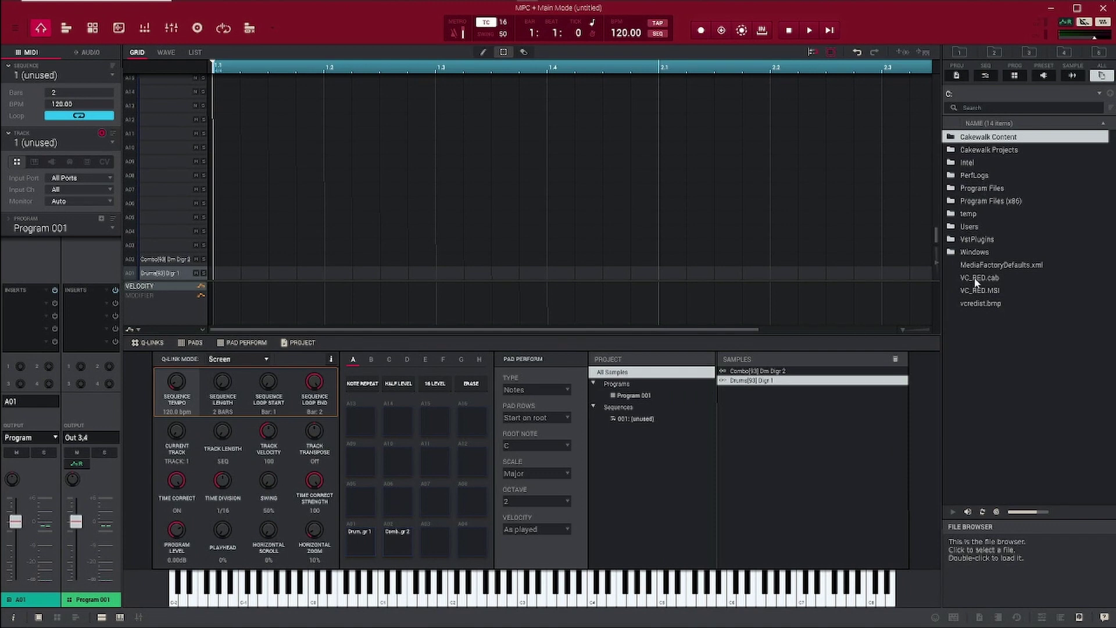
Jump to the Clip Launch expansion folder, then go up to the MPC Content folder.
click(1094, 94)
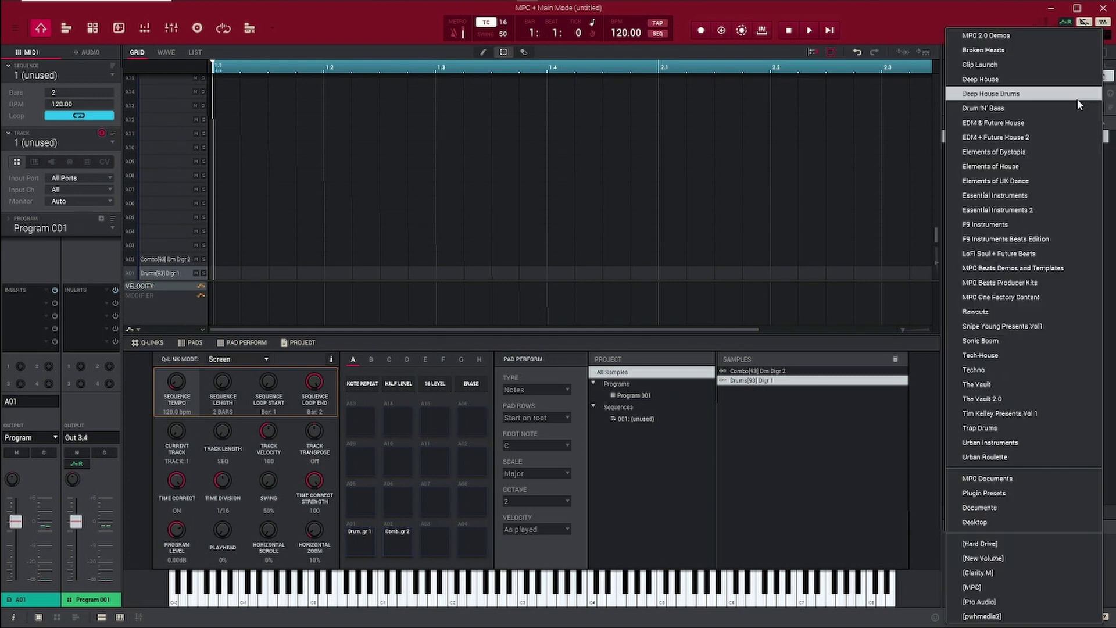
click(1050, 65)
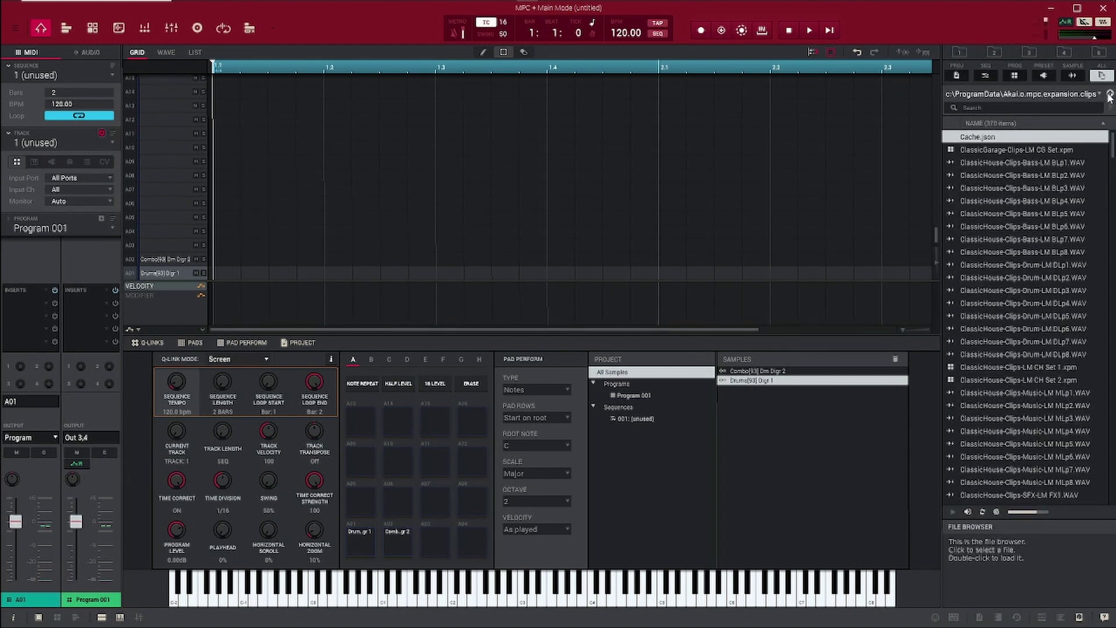
click(1100, 94)
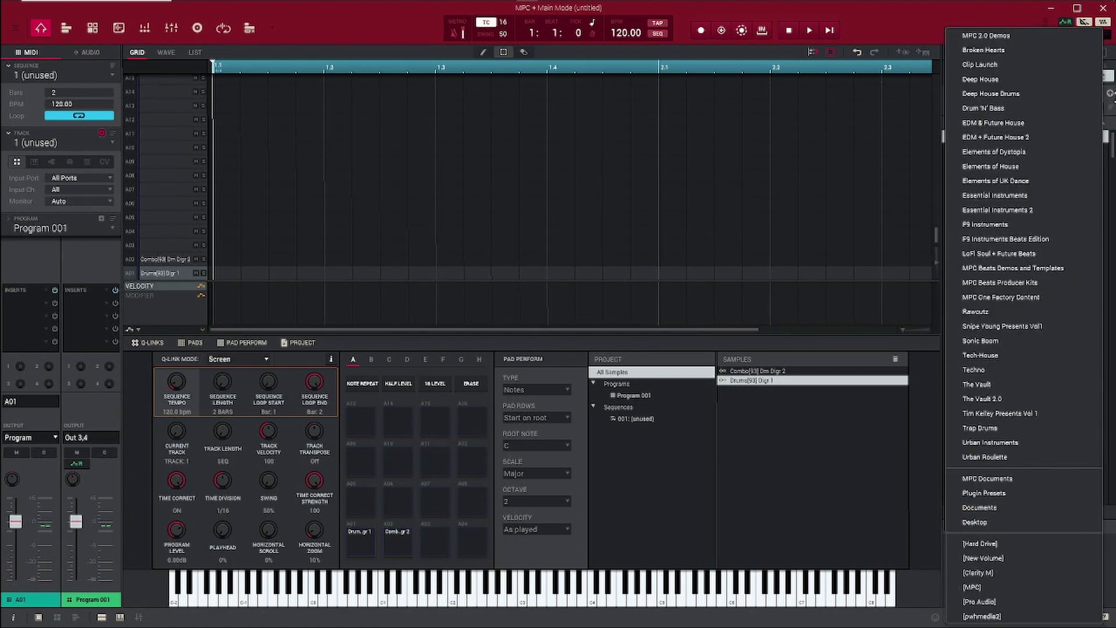
click(1108, 103)
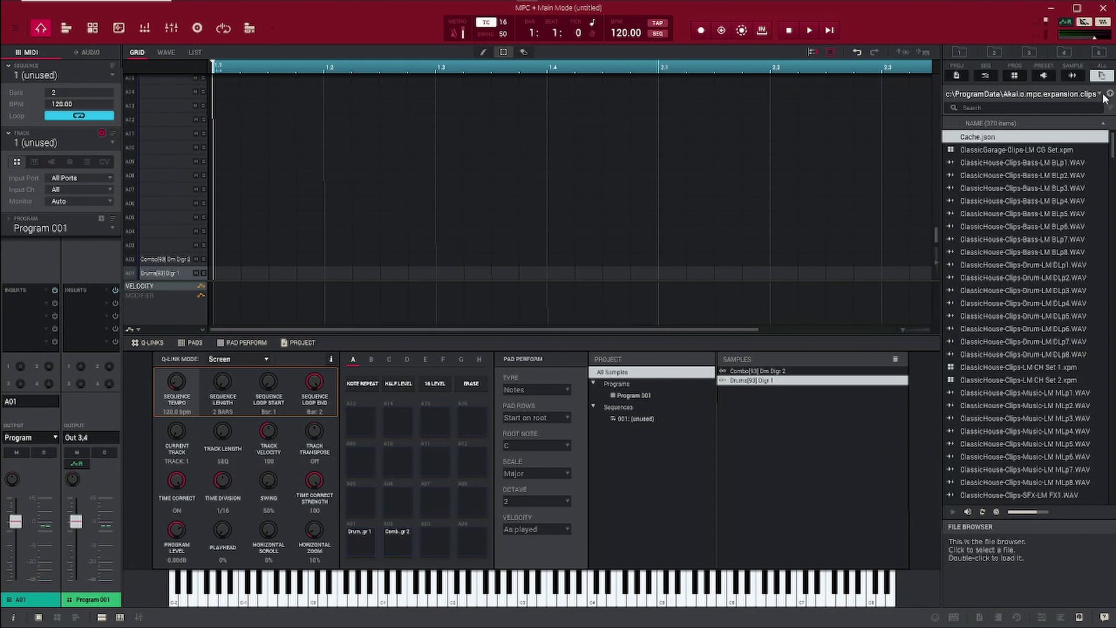
click(1110, 95)
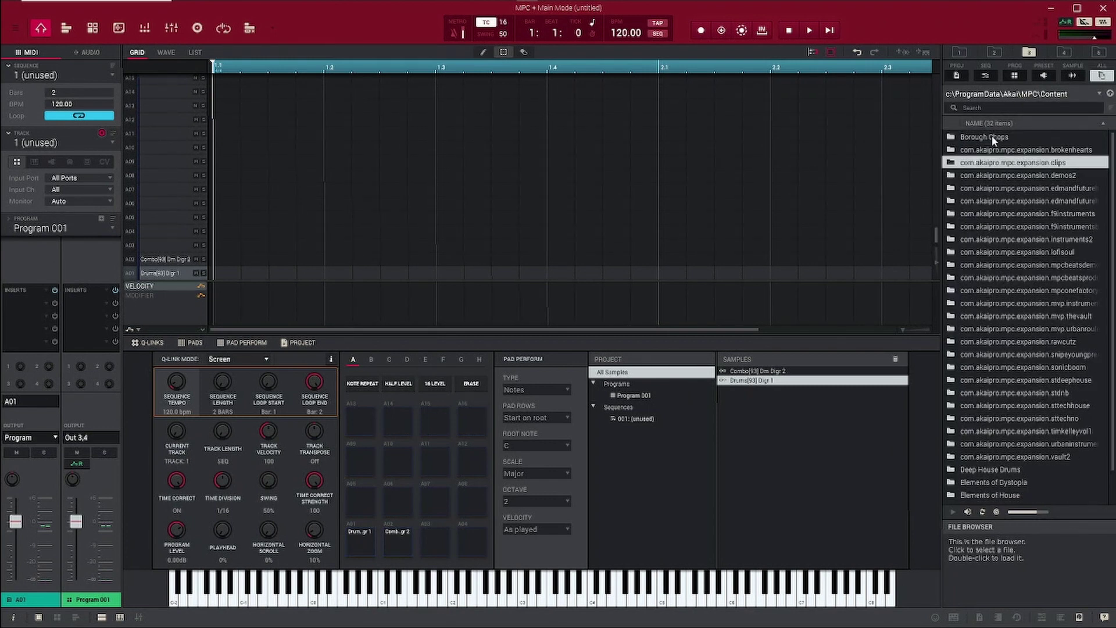
Jump to the Deep House expansion, return to Content and select Borough Chops.
click(1100, 96)
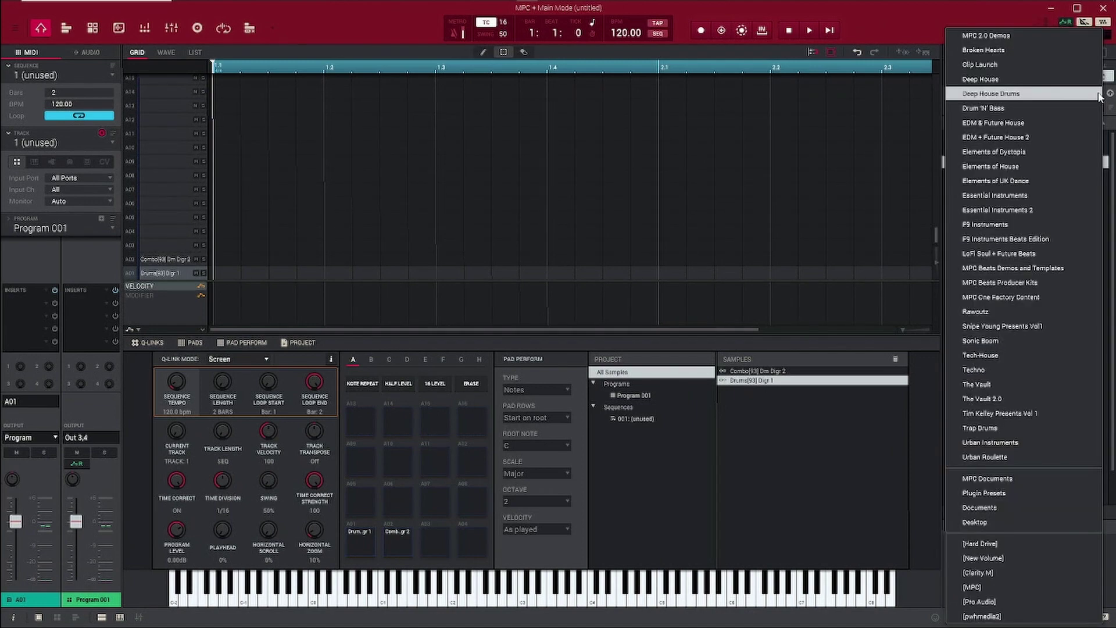
click(983, 80)
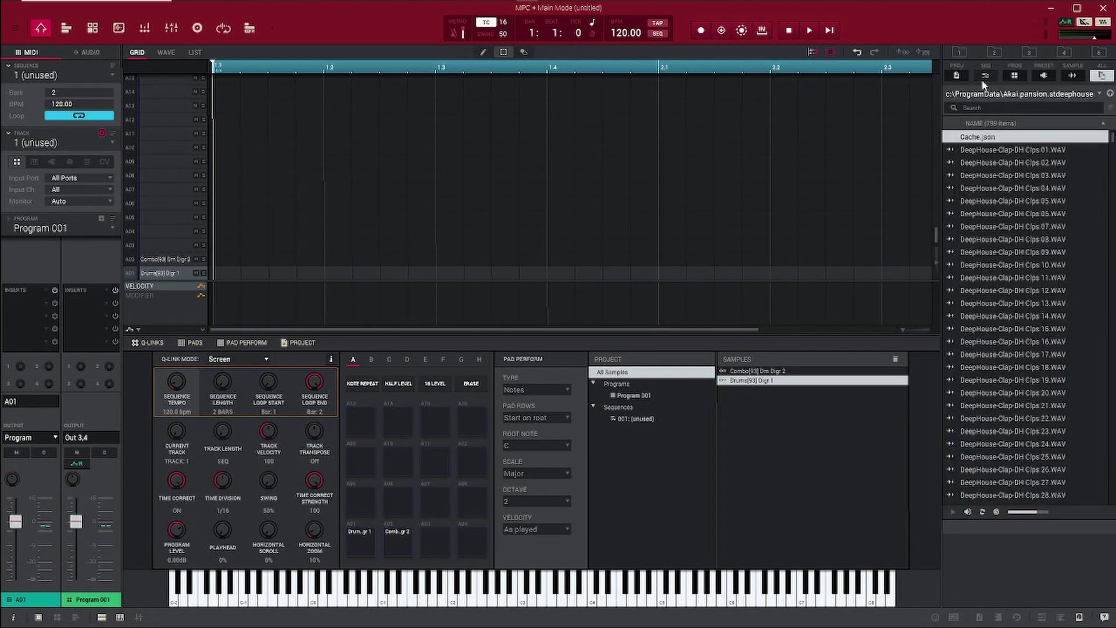
click(1110, 94)
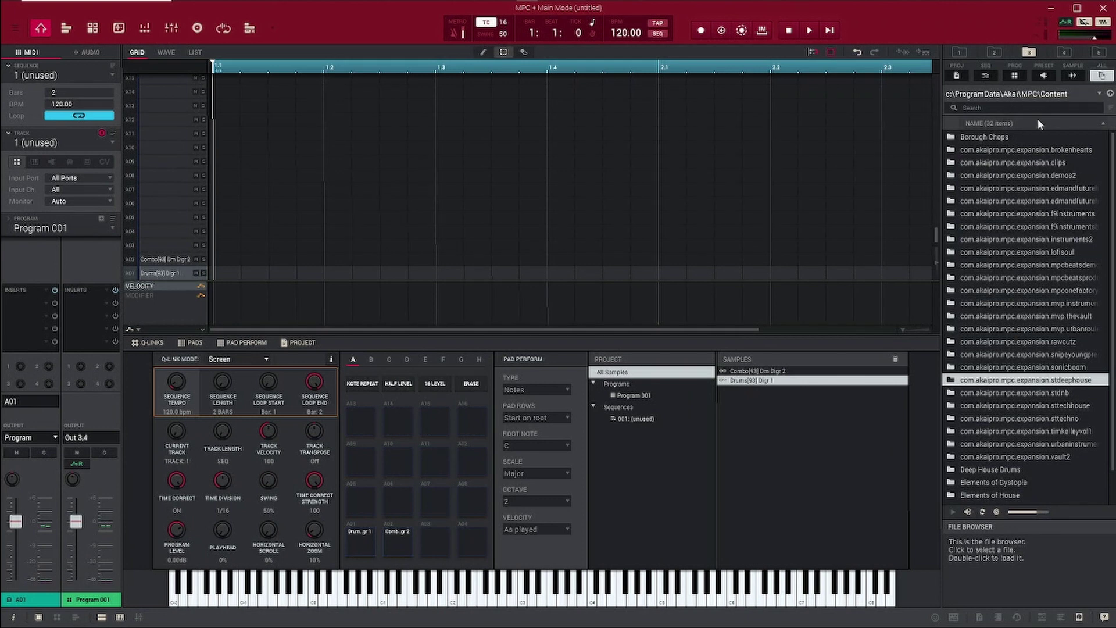
click(990, 137)
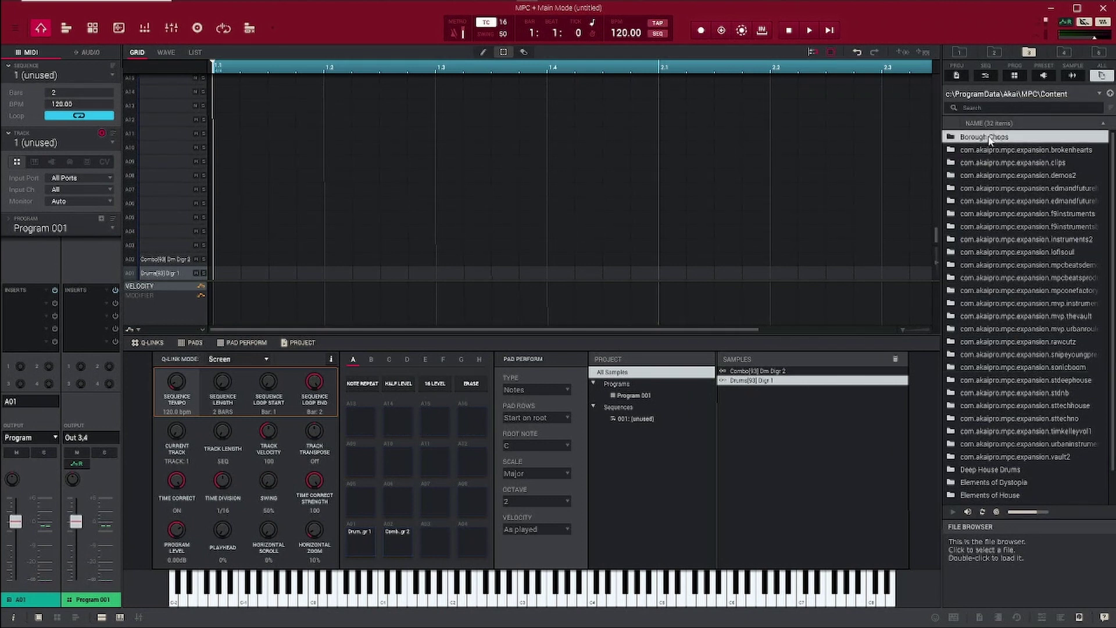
Open Borough Chops > Loops > Construction > Digr Kit; drag Drums[93] Digr 2 to A01, Digr 1 to A02.
double_click(990, 138)
click(974, 150)
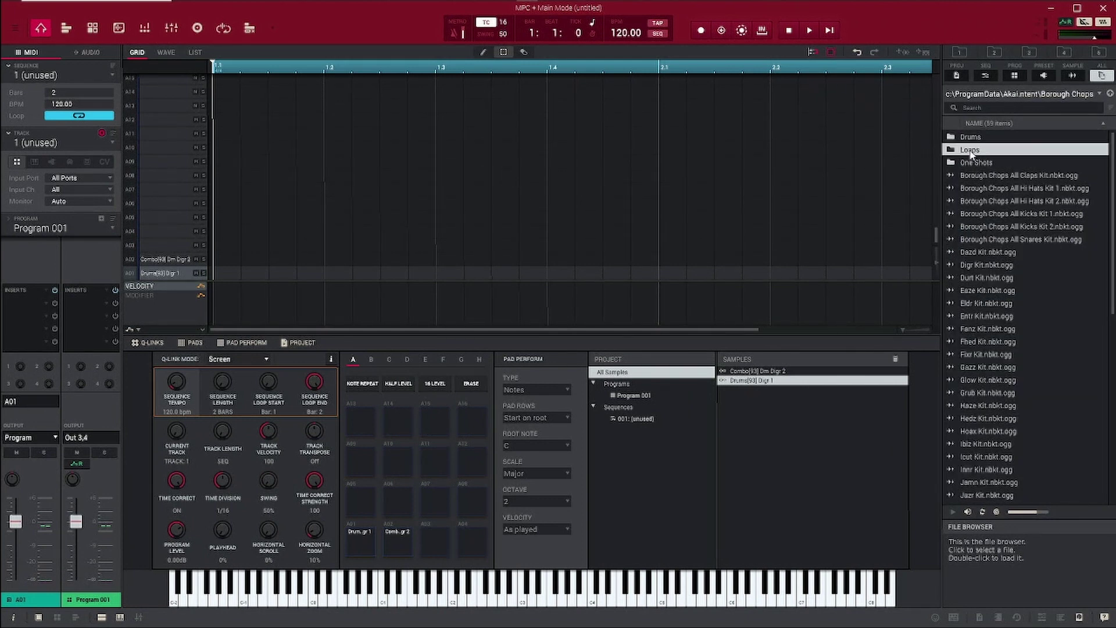
double_click(974, 150)
double_click(976, 143)
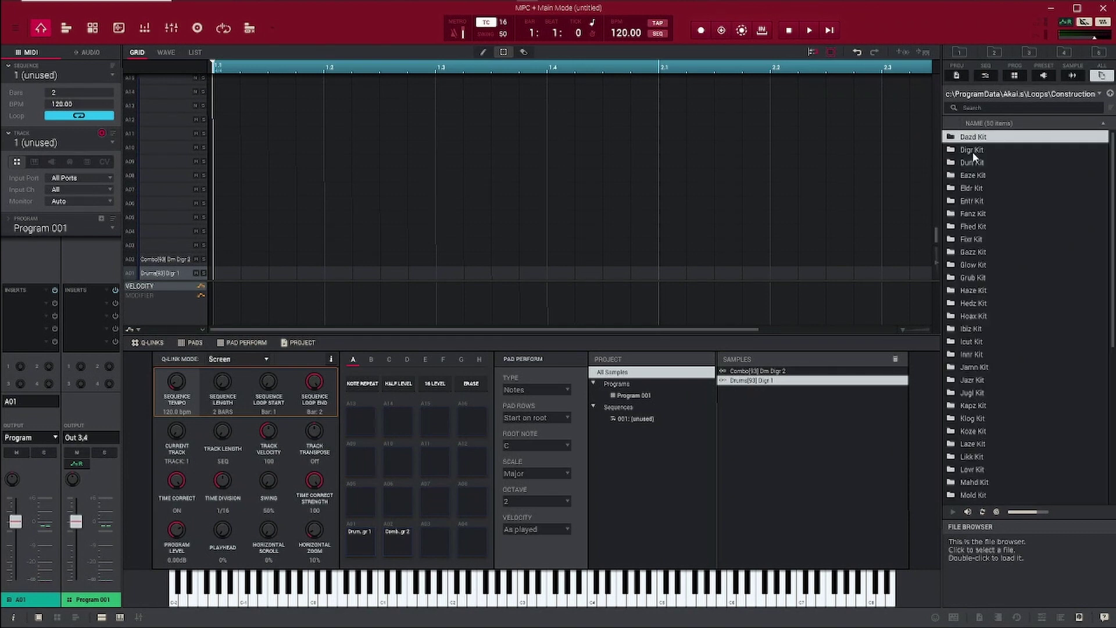
click(974, 150)
double_click(974, 150)
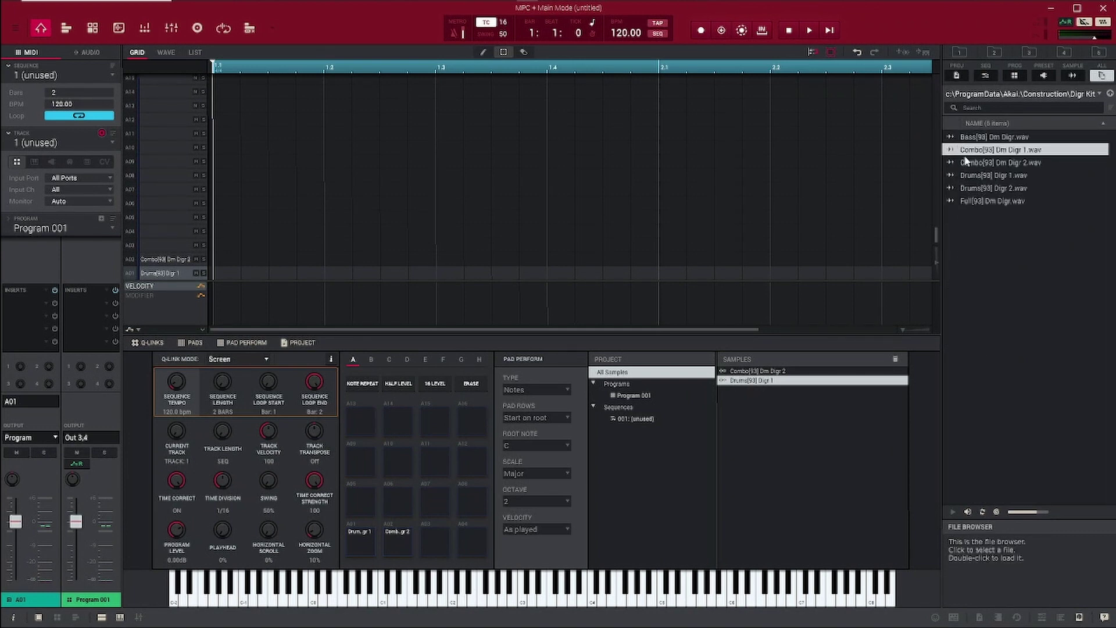
drag(964, 191, 357, 543)
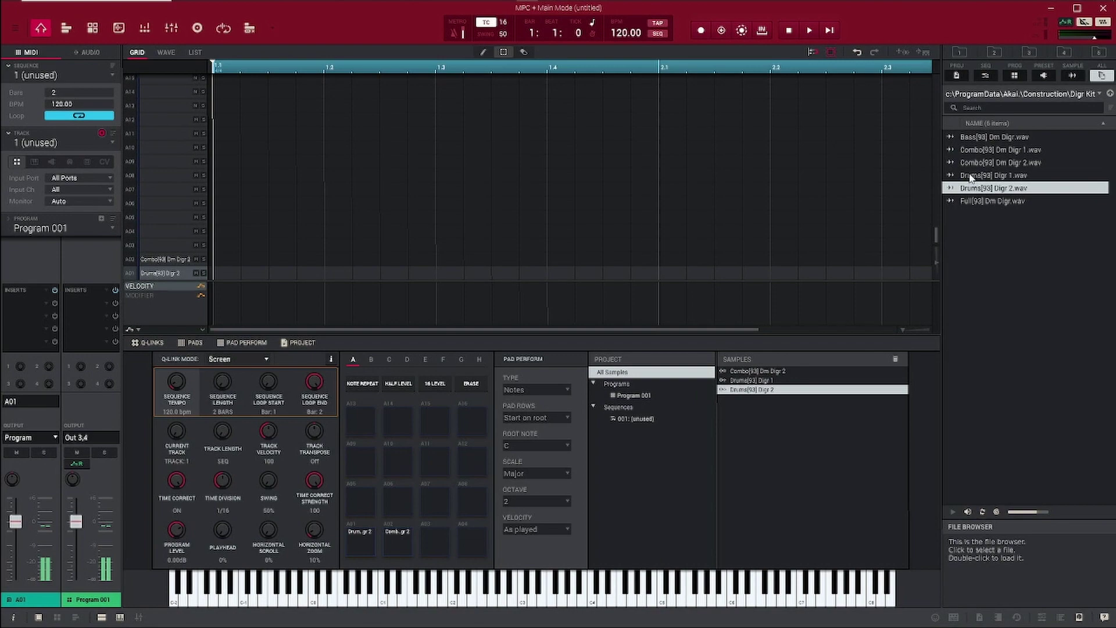
drag(969, 177, 405, 549)
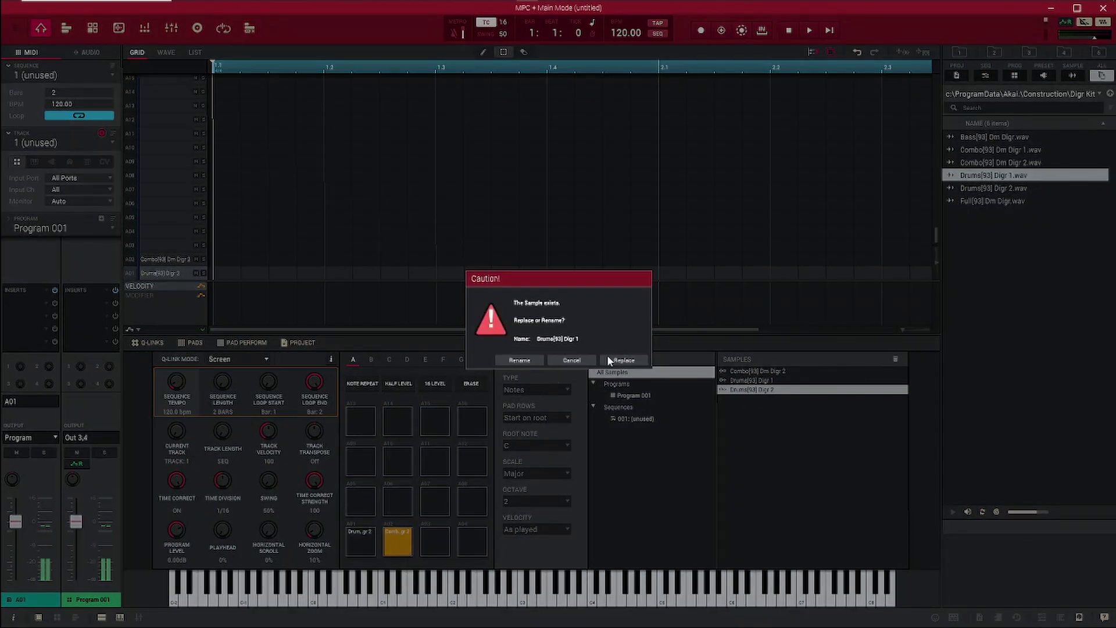
Replace the existing Drums[93] Digr 1 sample on A02, then audition pads A02 and A01.
click(621, 360)
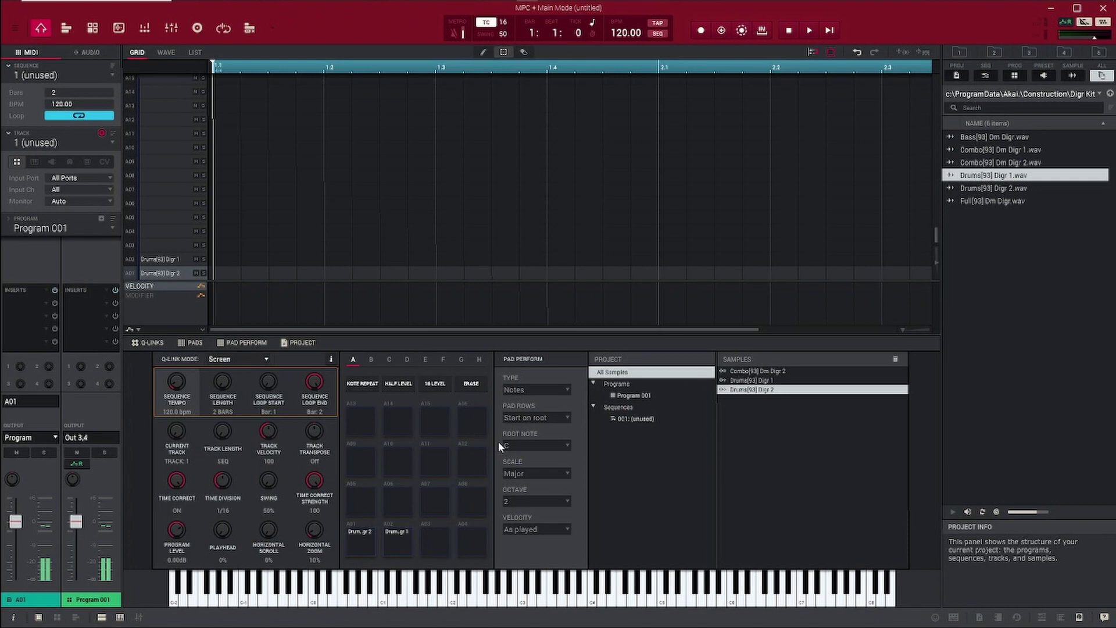
click(390, 546)
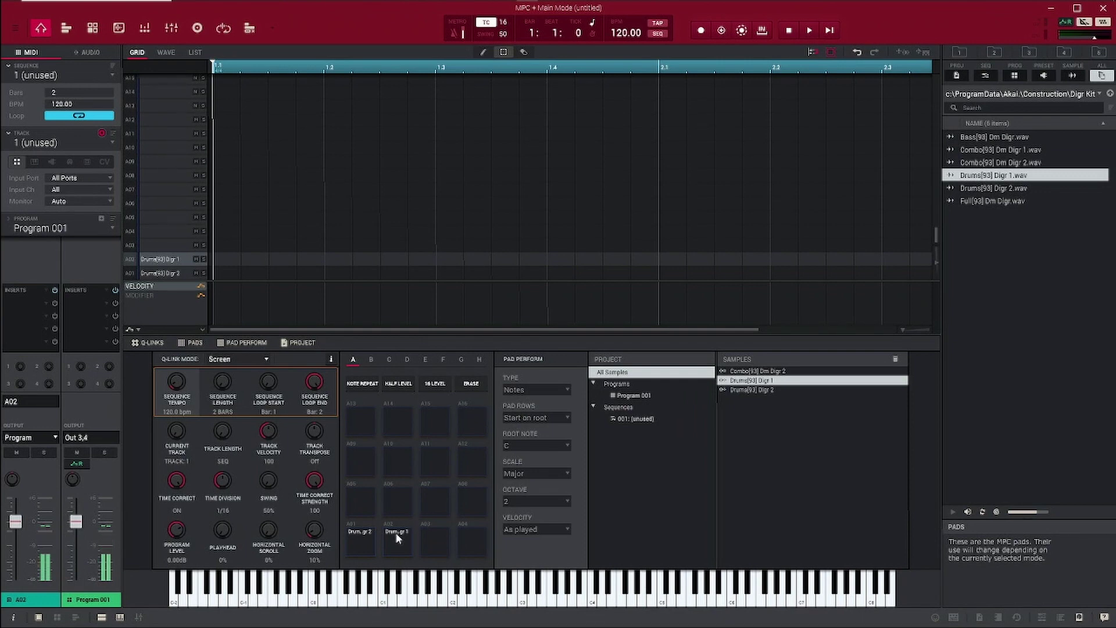
click(359, 539)
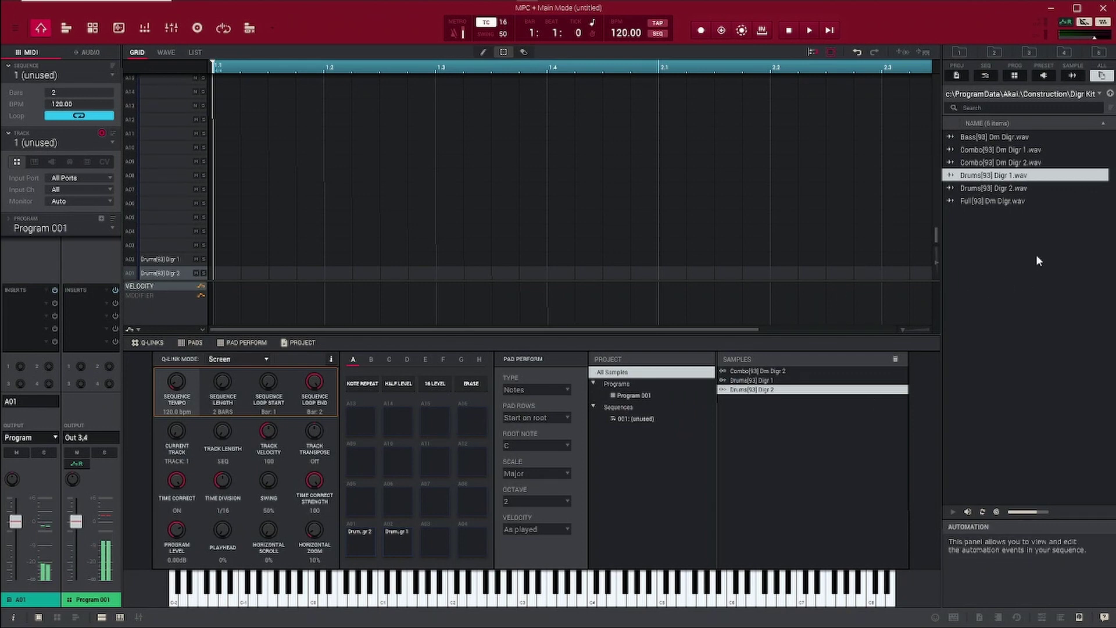
From the Loops > Sound Effects folder, load SFX Crackle[92] Mush.wav onto pad A03.
click(1110, 95)
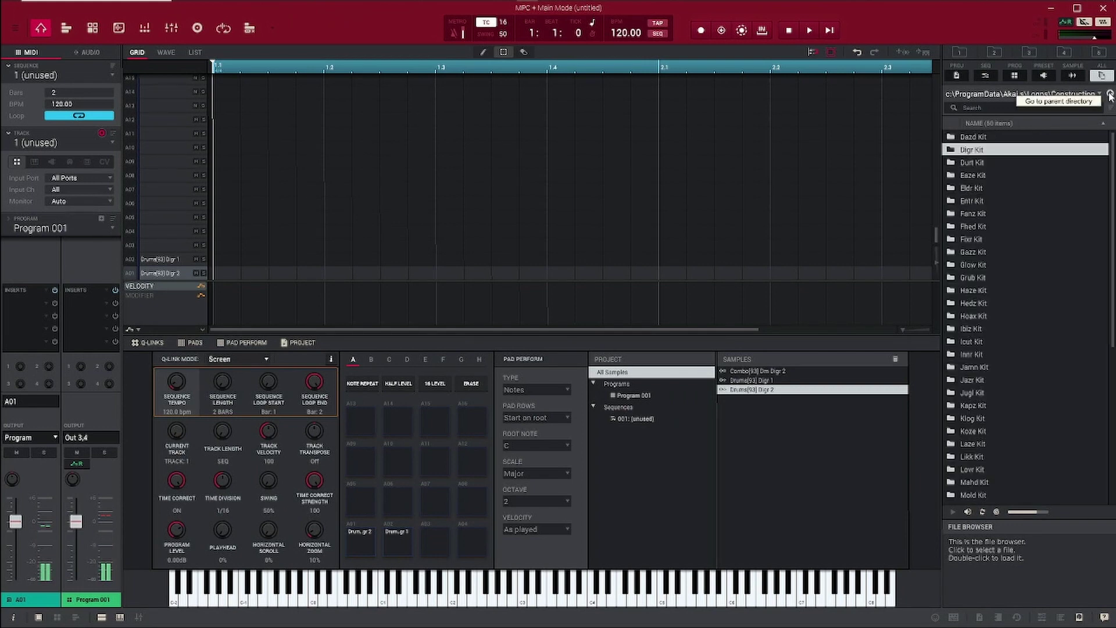
click(1111, 95)
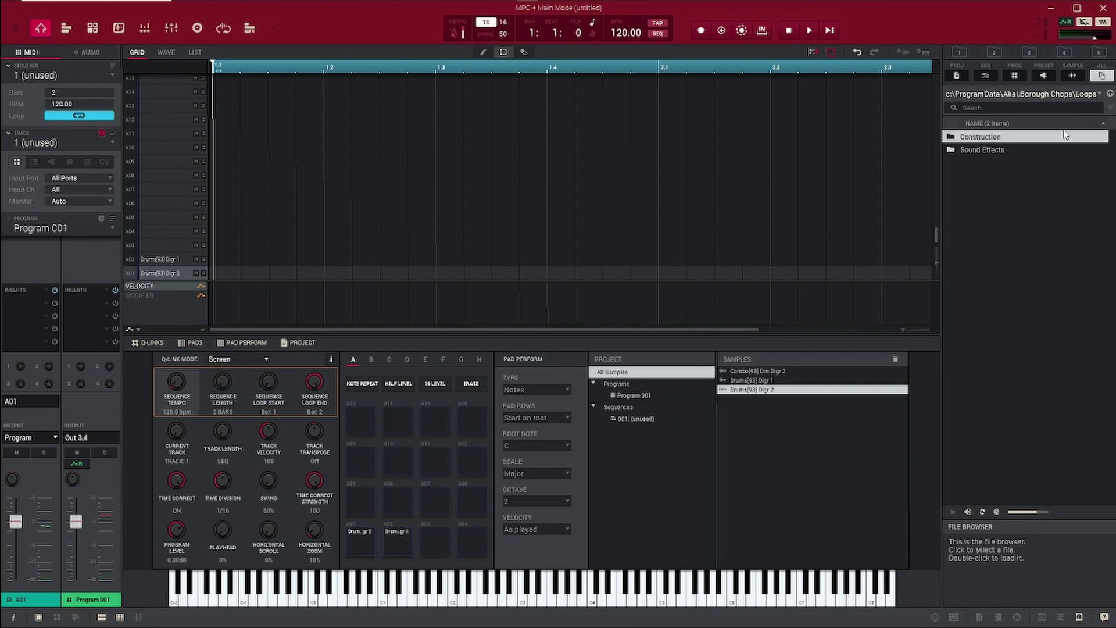
double_click(988, 150)
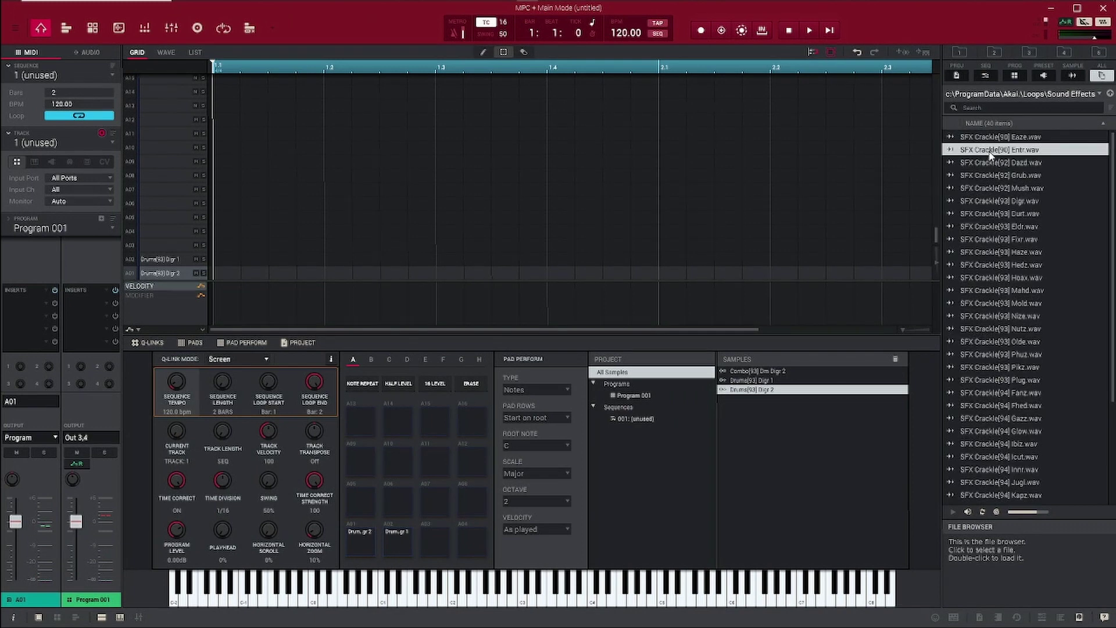
drag(975, 189, 432, 550)
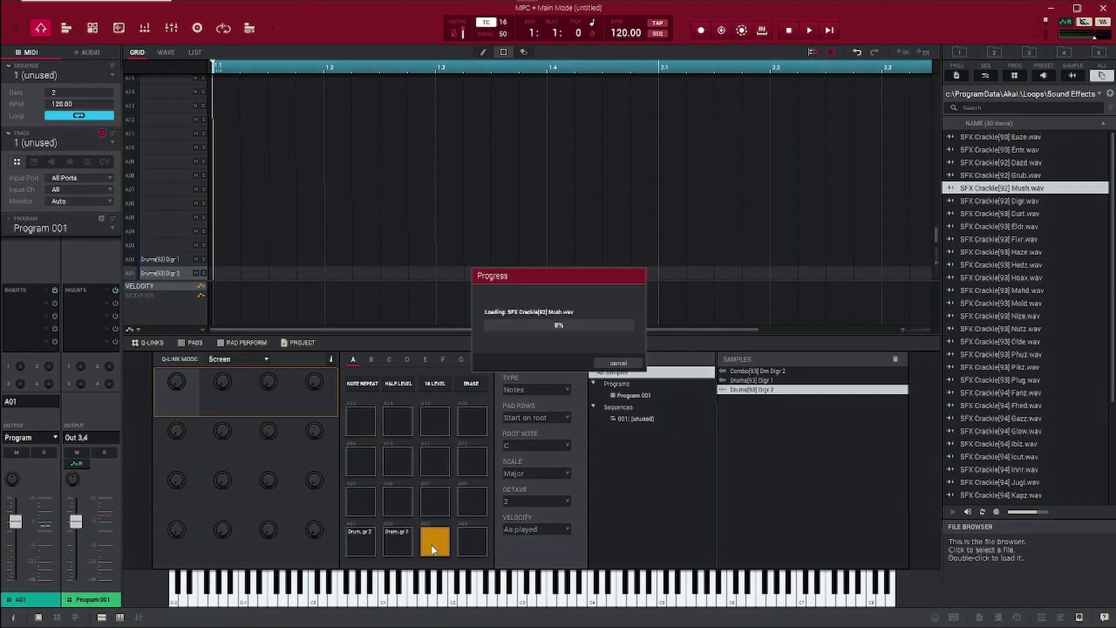